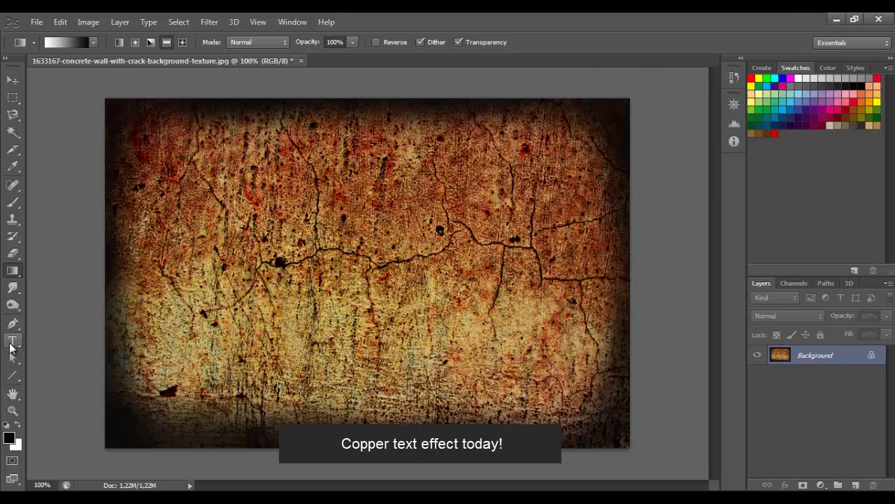
# Start a text layer on the canvas set to Rockwell Bold at 110 pt.
pyautogui.click(14, 340)
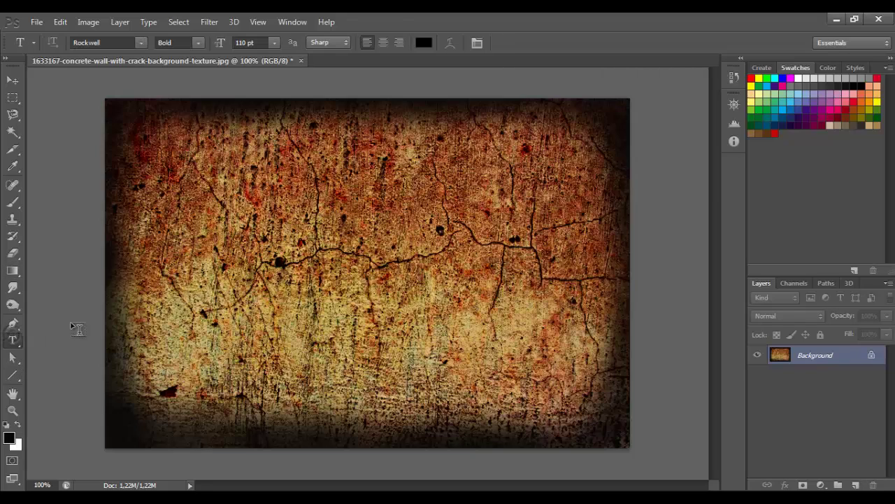
pyautogui.click(277, 273)
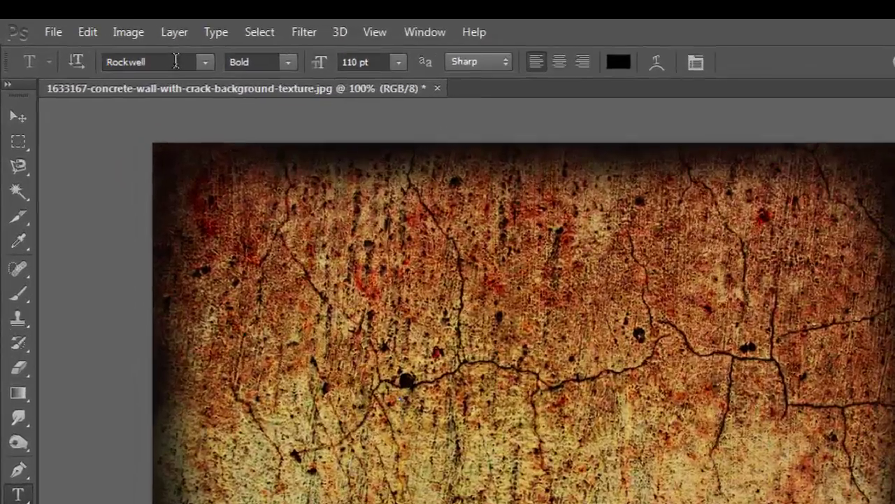
pyautogui.click(116, 43)
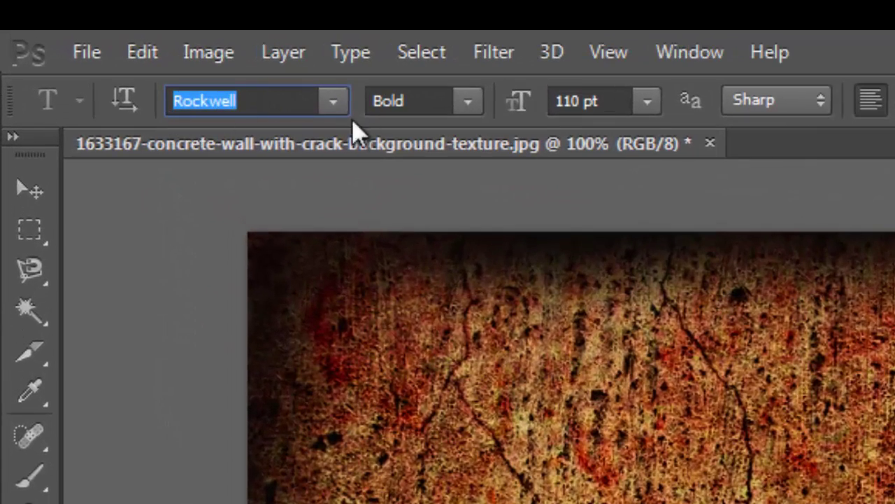
pyautogui.click(414, 100)
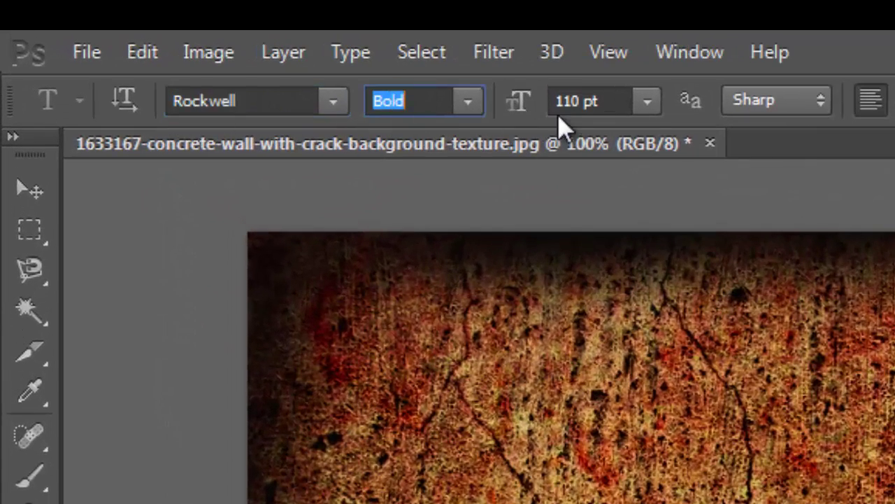
pyautogui.click(581, 100)
pyautogui.doubleClick(581, 100)
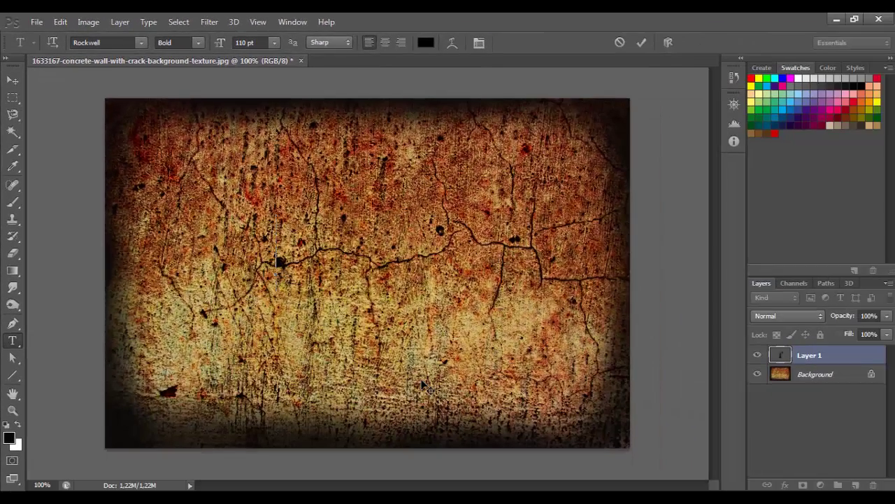
# Type COPPER, fixing a lowercase typo, and commit the text layer.
pyautogui.write('Co')
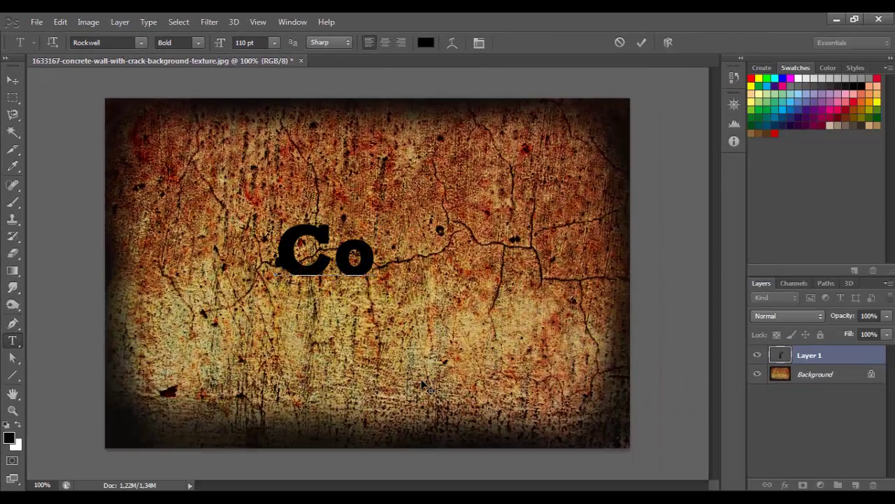
pyautogui.press('BackSpace')
pyautogui.write('O')
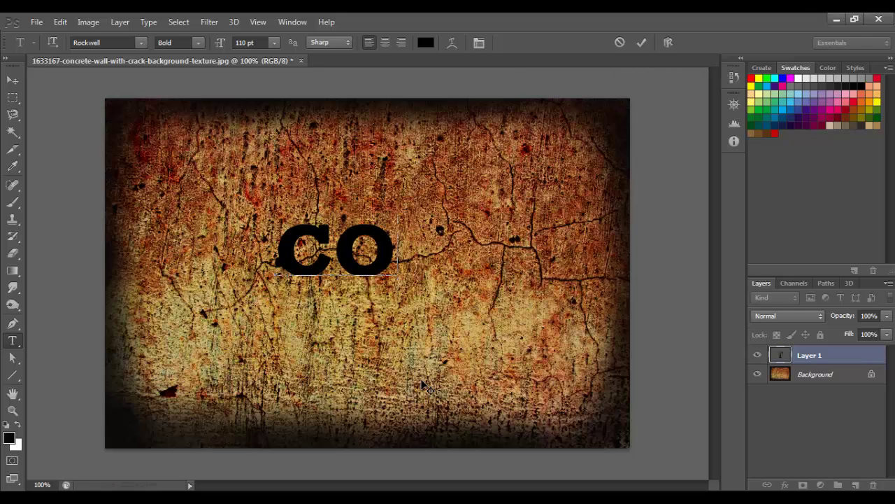
pyautogui.write('PPER')
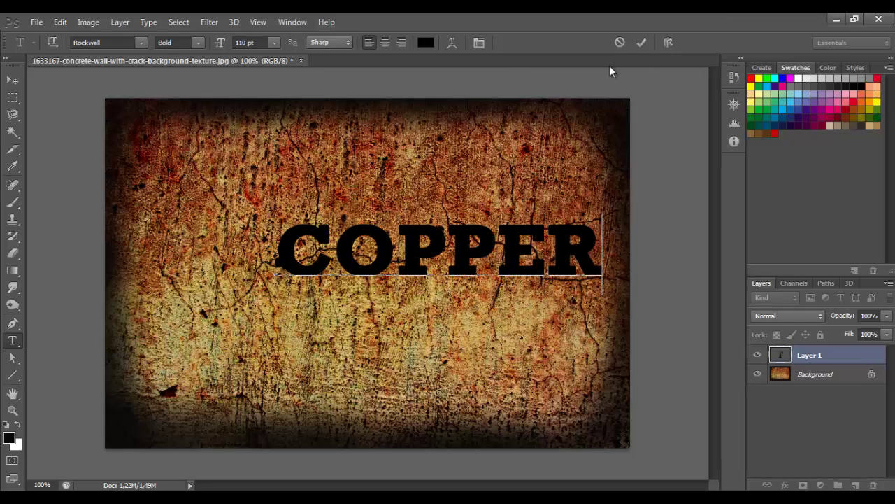
pyautogui.click(639, 43)
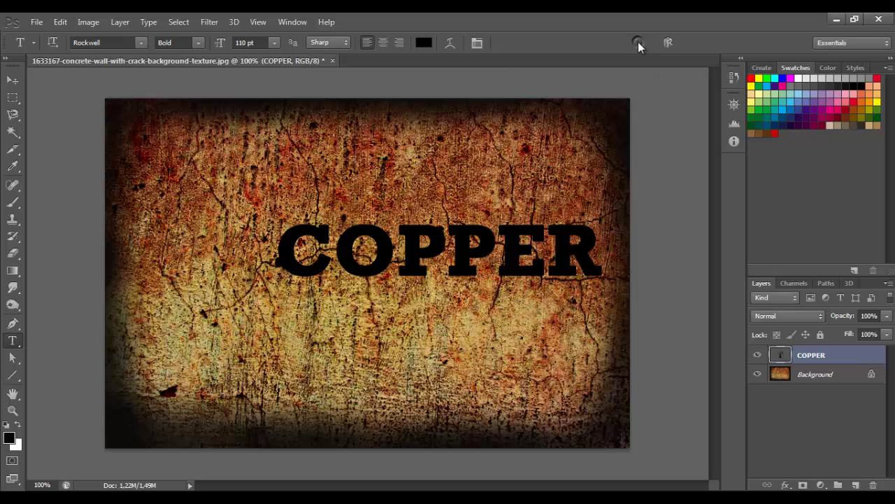
# Move the COPPER text left and down, then nudge it slightly right to center it.
pyautogui.click(13, 79)
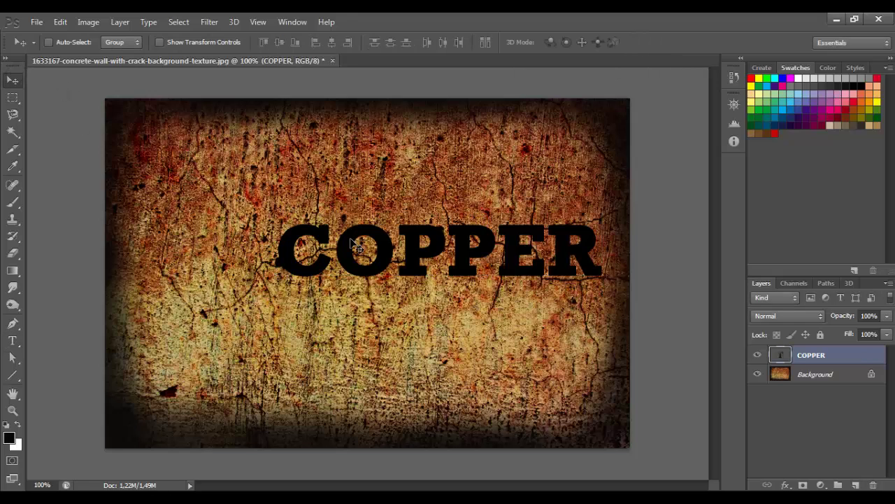
pyautogui.moveTo(350, 238); pyautogui.dragTo(277, 260)
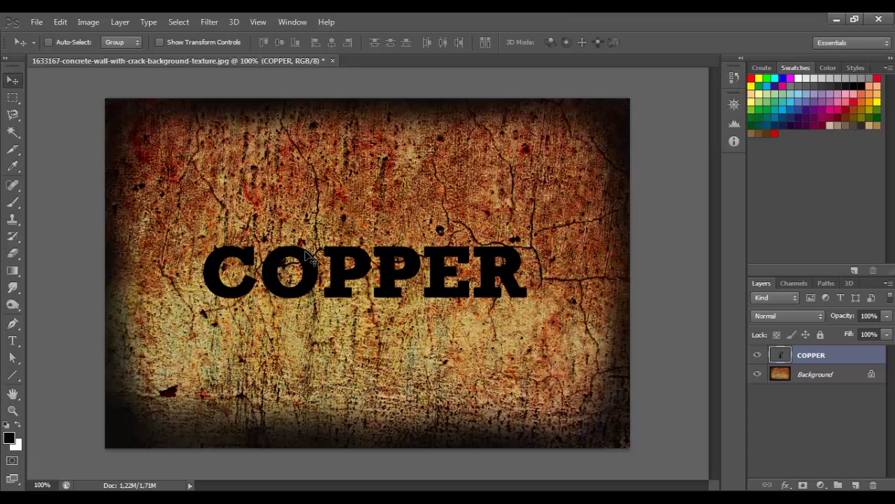
pyautogui.moveTo(305, 254); pyautogui.dragTo(314, 256)
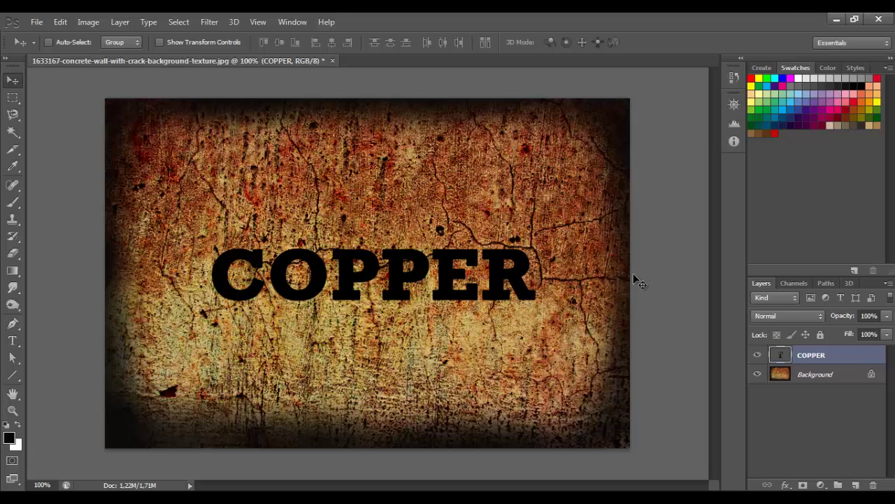
# Enable Gradient Overlay in the COPPER layer style and bring up its black-to-white gradient.
pyautogui.doubleClick(831, 356)
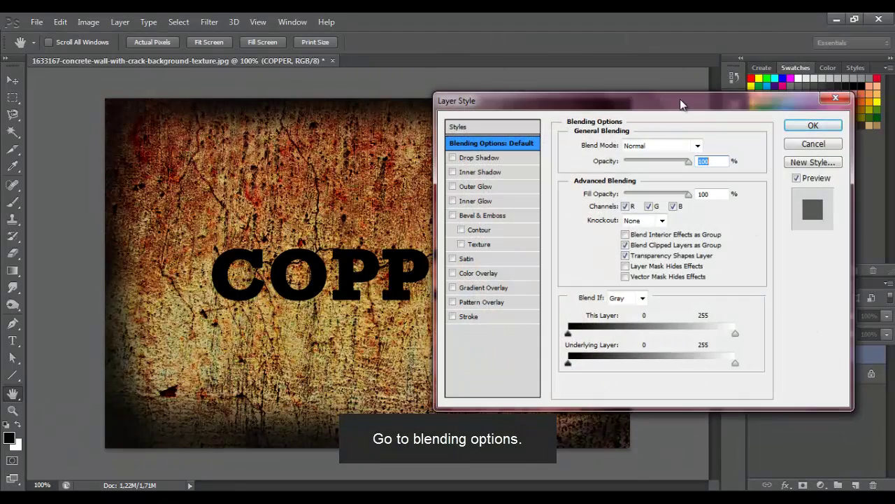
pyautogui.moveTo(671, 105); pyautogui.dragTo(663, 103)
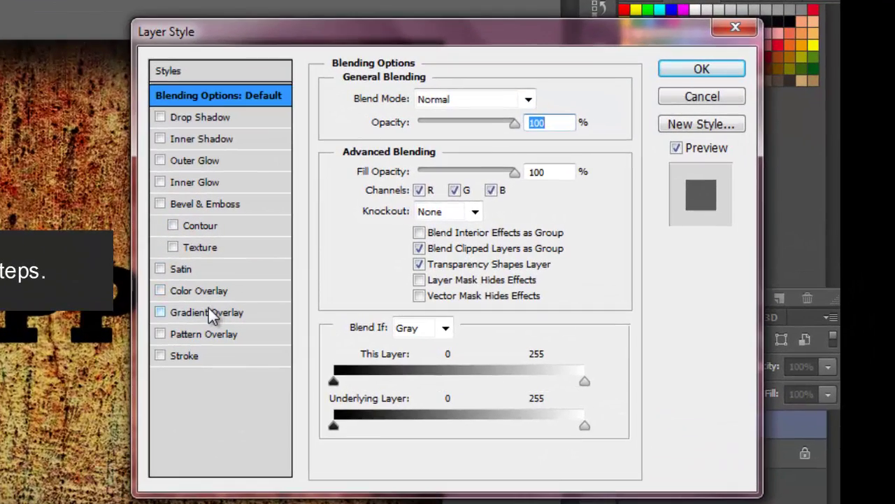
pyautogui.click(209, 310)
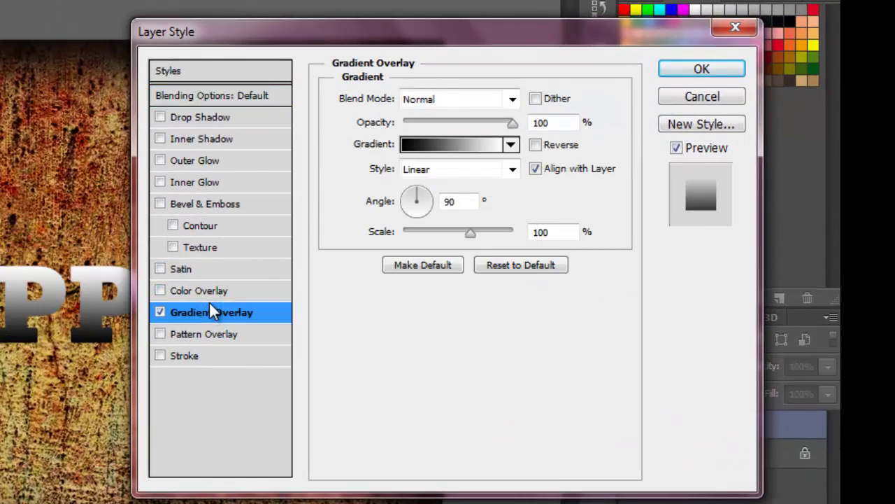
pyautogui.click(405, 143)
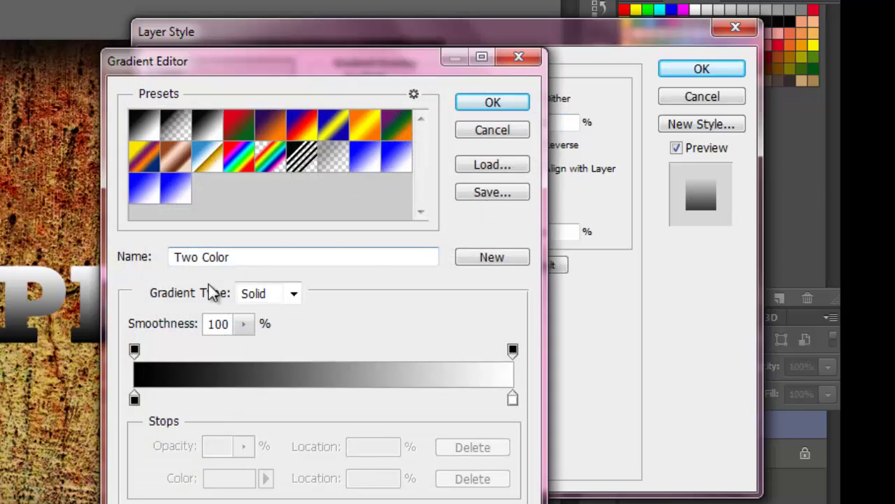
# Check the gradient's left stop colour, leaving it black.
pyautogui.click(135, 400)
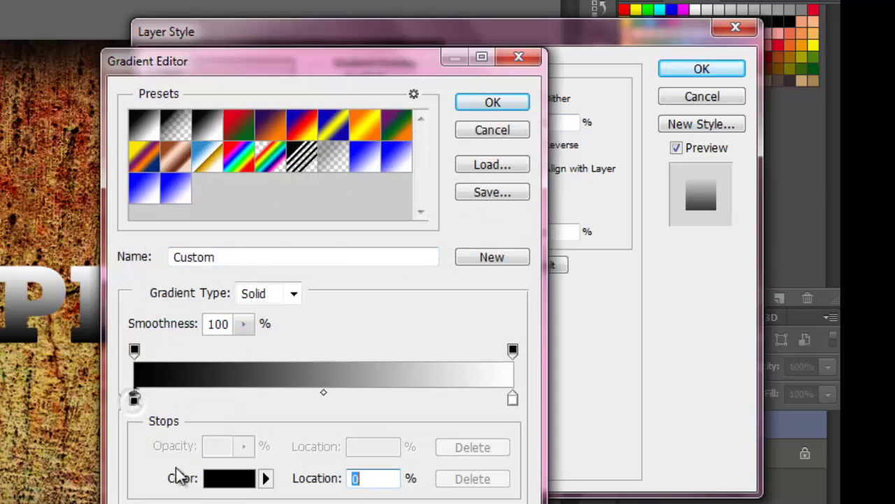
pyautogui.click(212, 480)
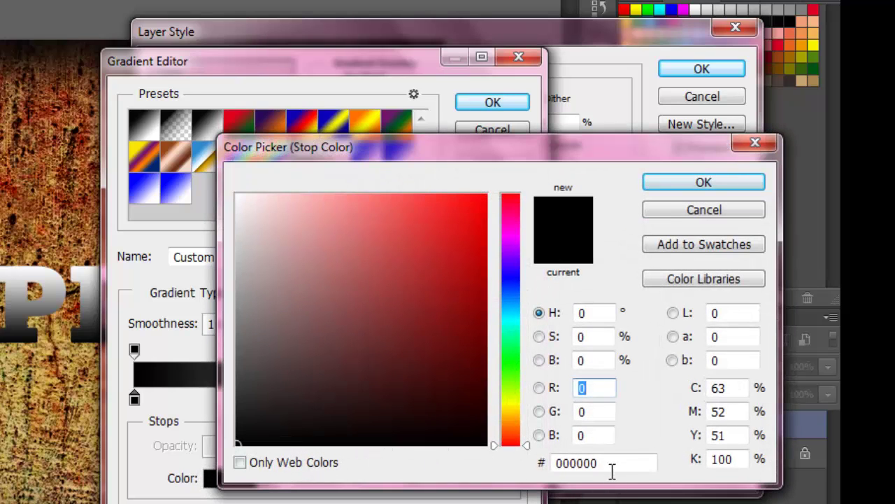
pyautogui.moveTo(606, 463); pyautogui.dragTo(525, 463)
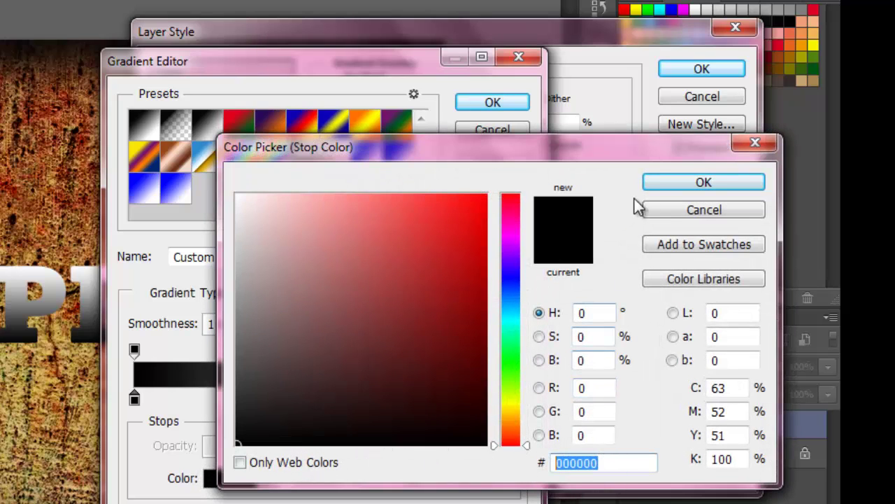
pyautogui.click(658, 181)
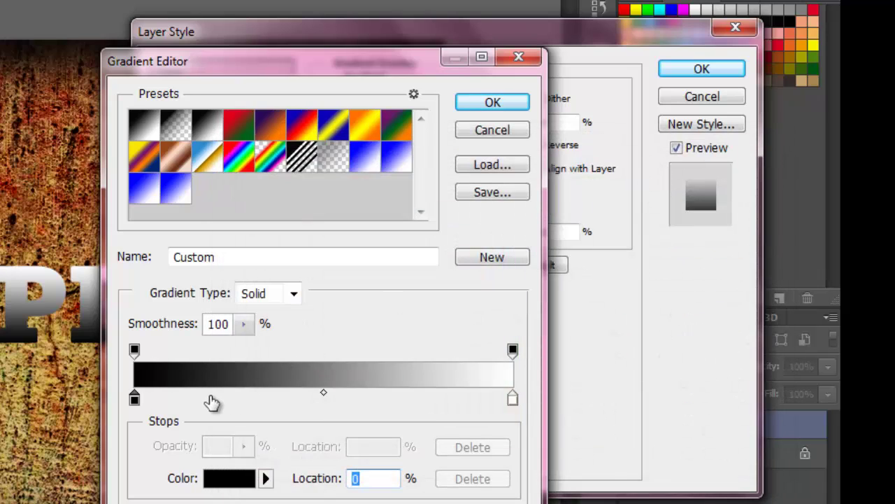
# Add a 20% gradient stop coloured dark brown 160700.
pyautogui.click(209, 399)
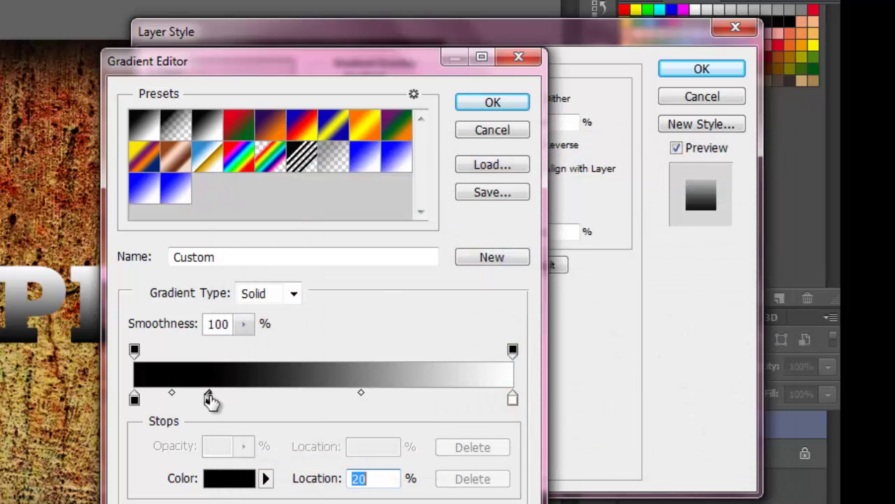
pyautogui.click(210, 483)
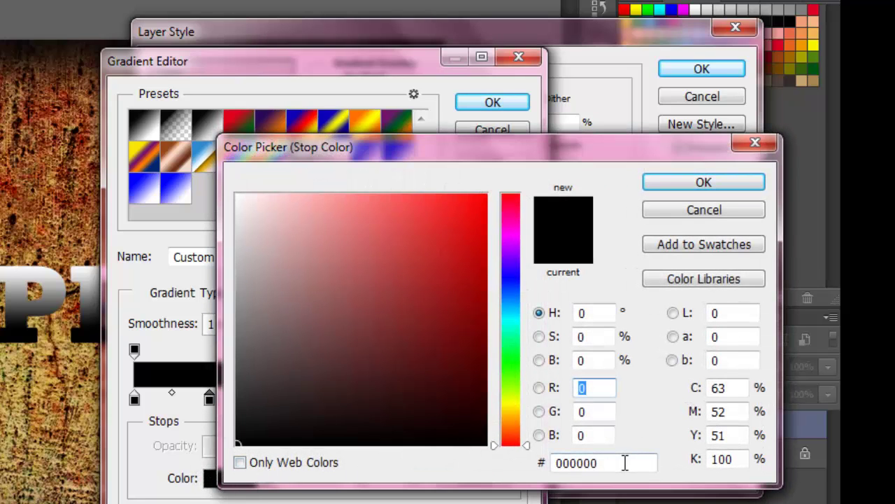
pyautogui.moveTo(625, 464); pyautogui.dragTo(513, 471)
pyautogui.write('1')
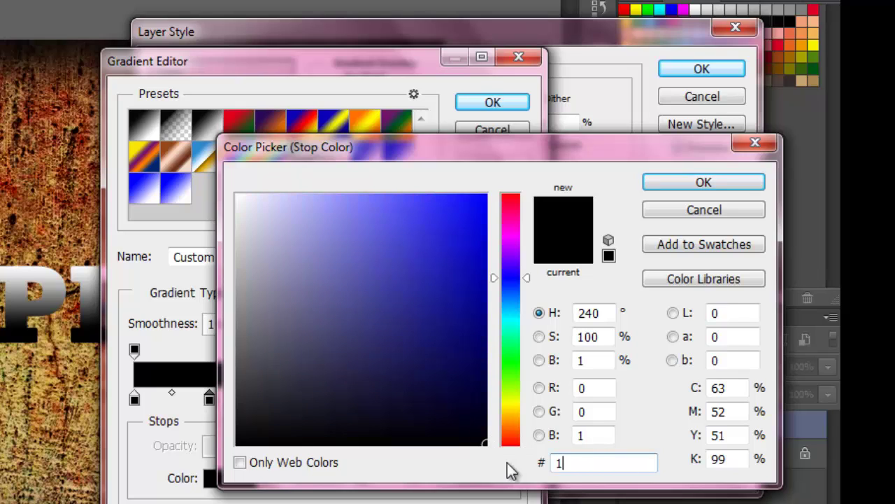
pyautogui.write('60')
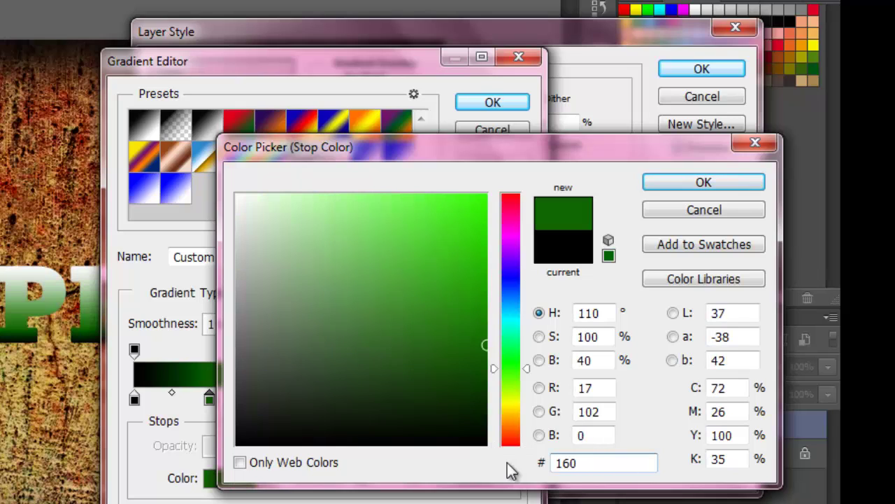
pyautogui.write('700')
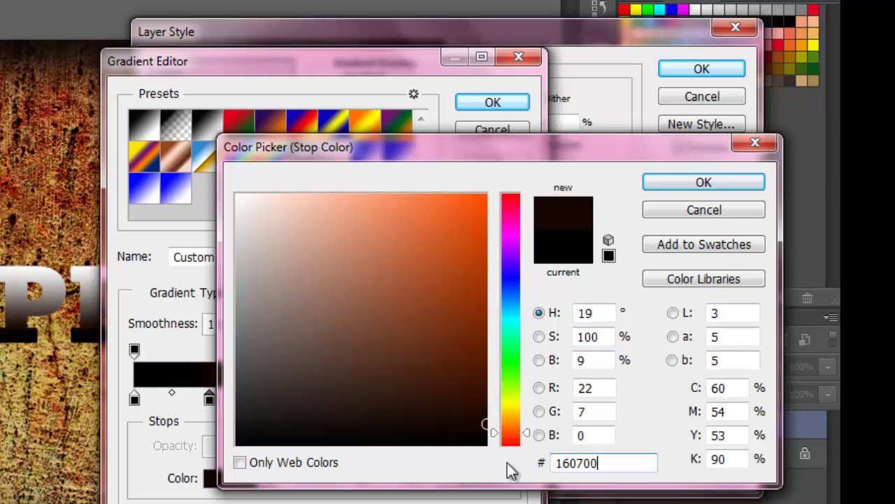
pyautogui.click(682, 184)
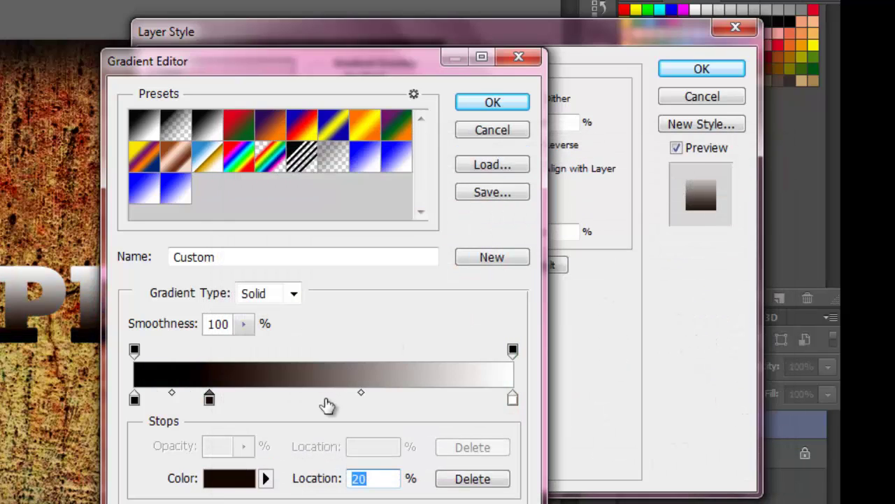
# Add a copper-orange 783501 stop at 47%.
pyautogui.click(313, 400)
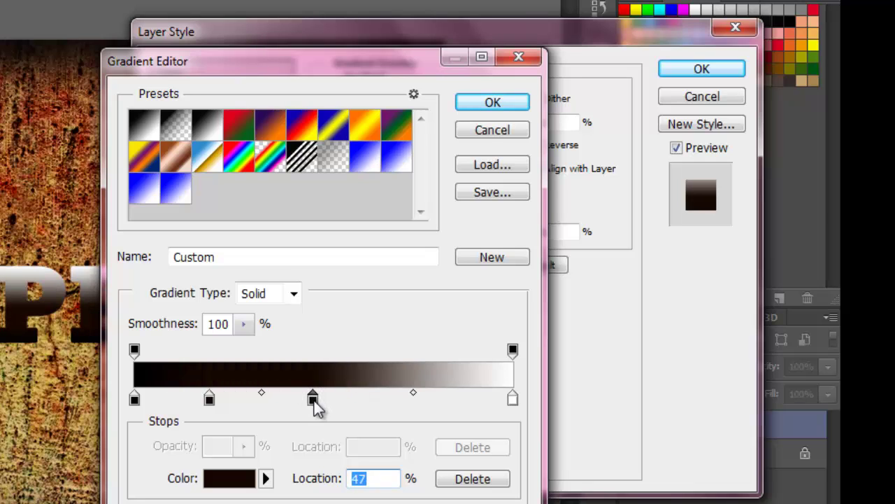
pyautogui.click(236, 480)
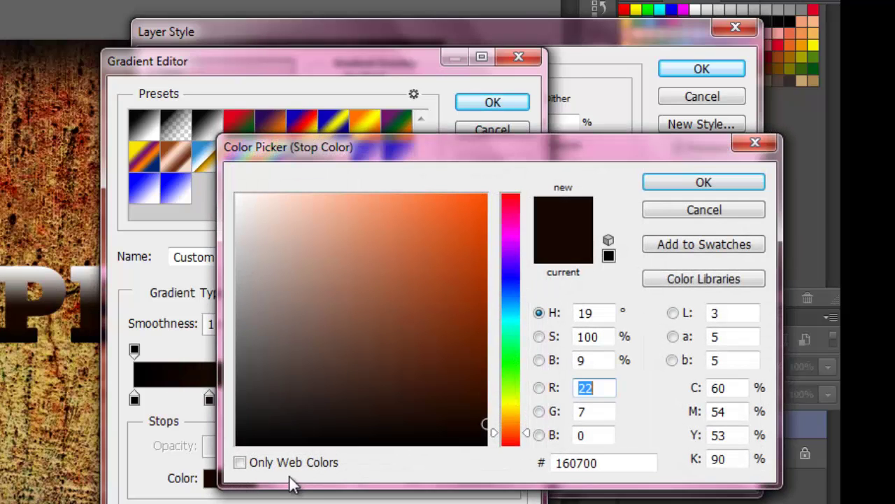
pyautogui.click(630, 461)
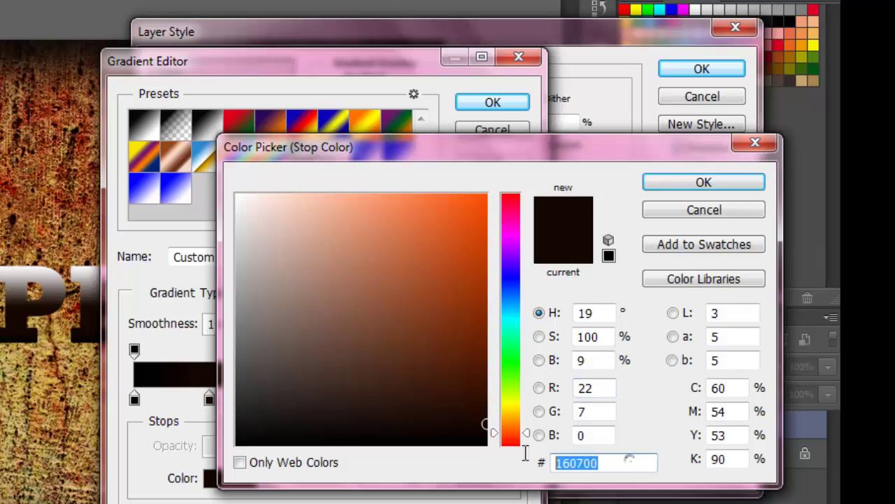
pyautogui.write('78')
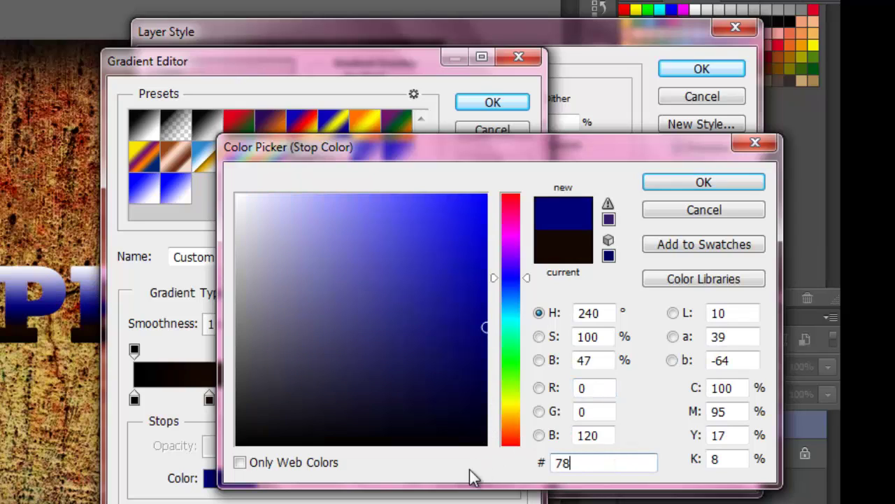
pyautogui.write('350')
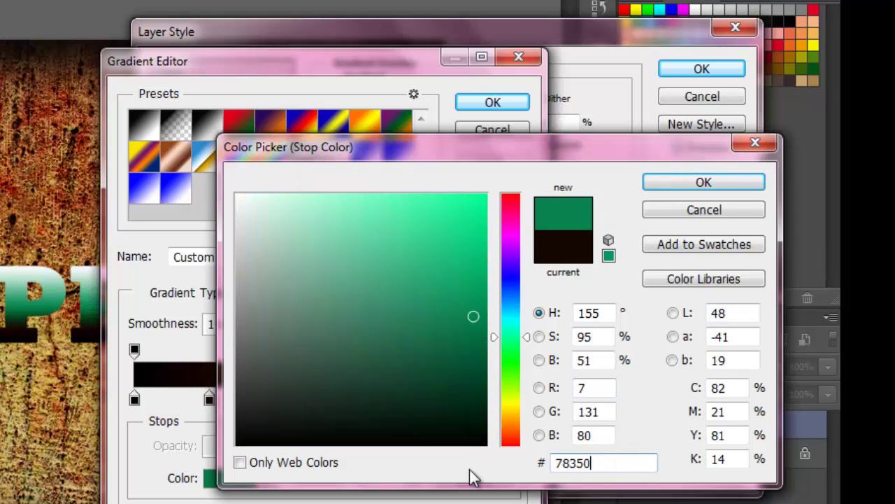
pyautogui.write('1')
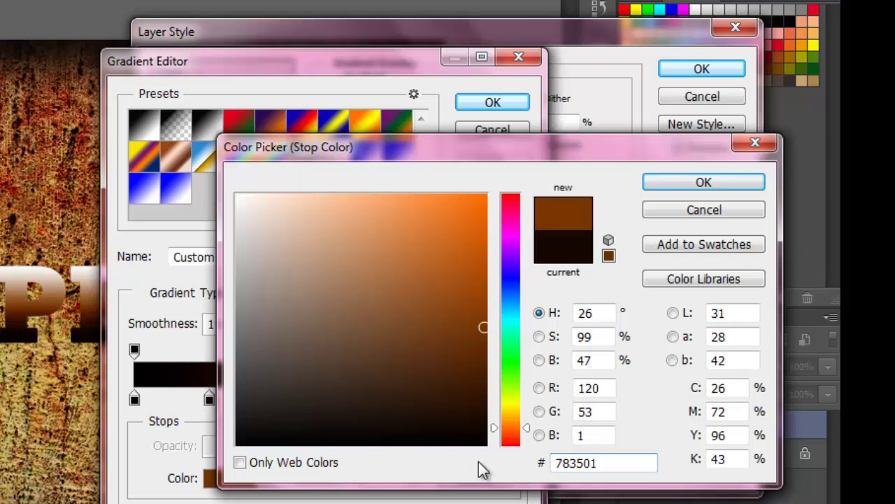
pyautogui.click(668, 184)
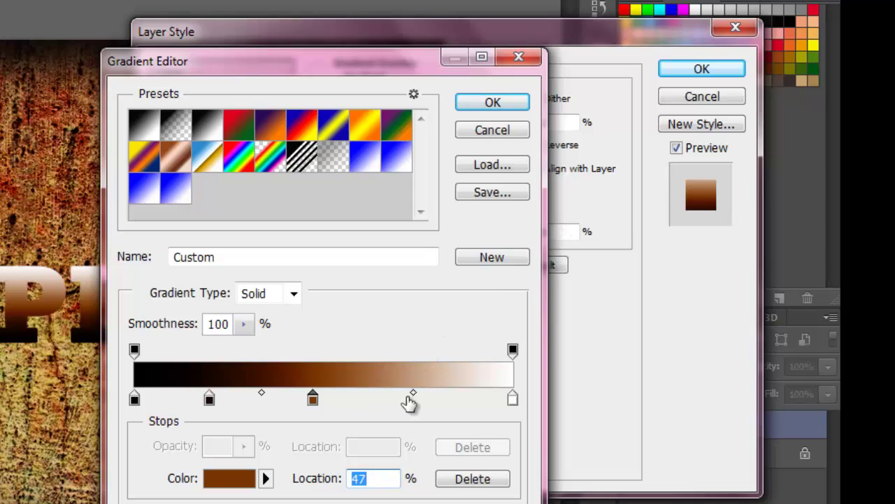
# Add a dark brown 421f01 stop at 72%.
pyautogui.click(407, 399)
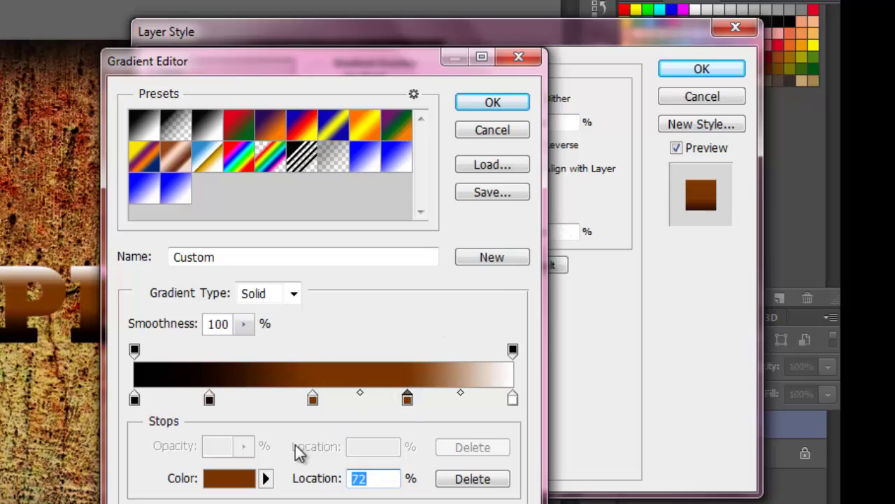
pyautogui.click(224, 482)
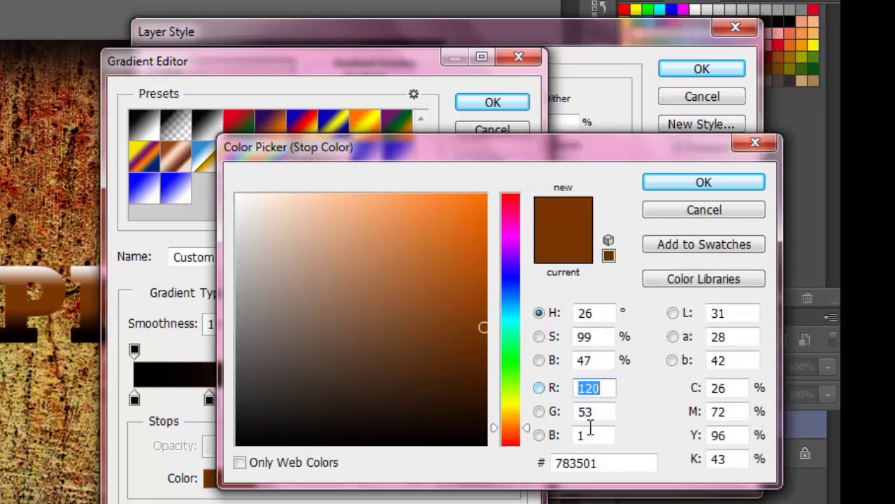
pyautogui.click(595, 453)
pyautogui.moveTo(596, 453); pyautogui.dragTo(501, 468)
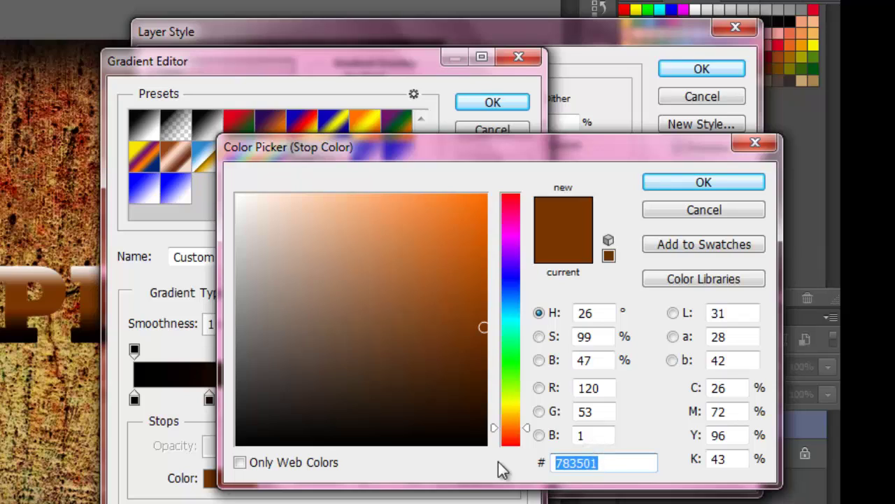
pyautogui.write('42')
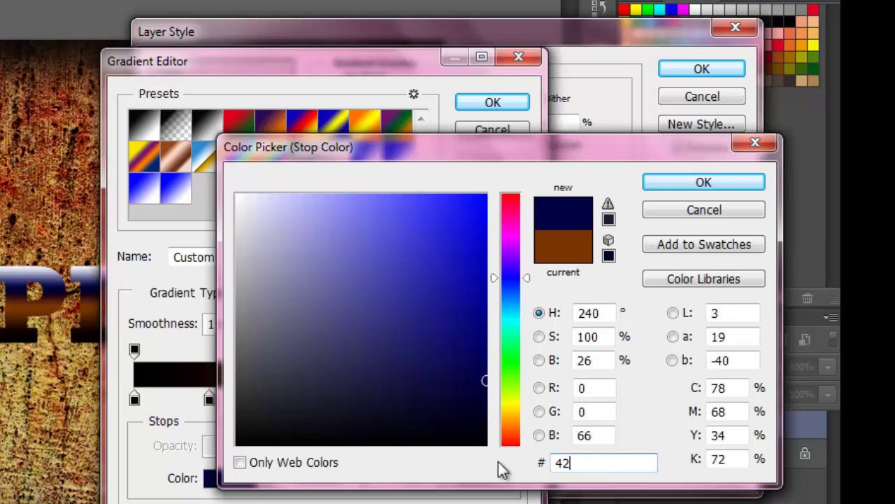
pyautogui.write('1f')
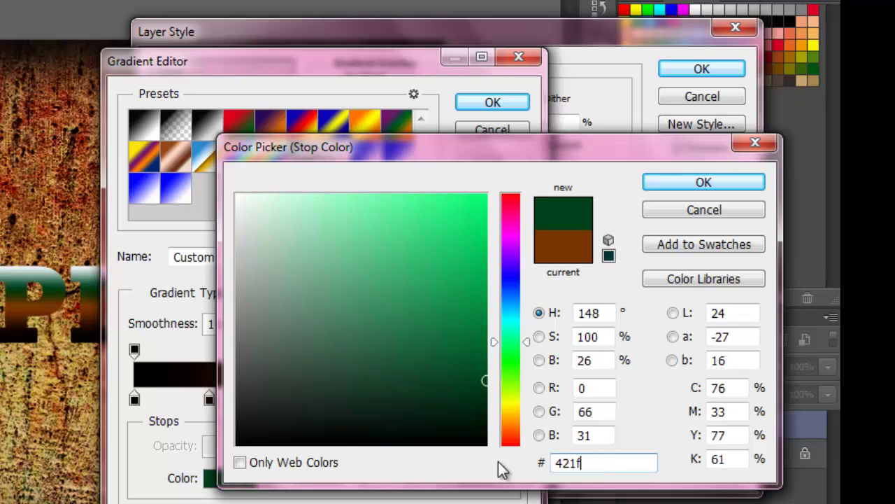
pyautogui.write('01')
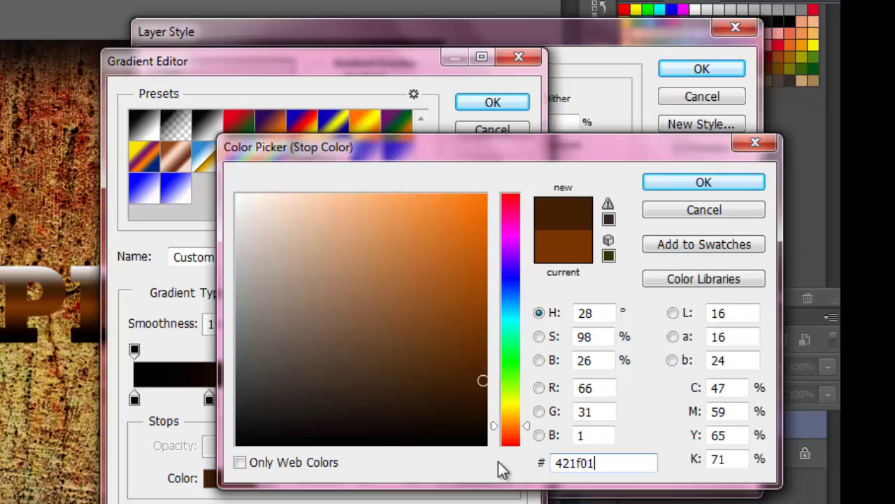
pyautogui.click(677, 187)
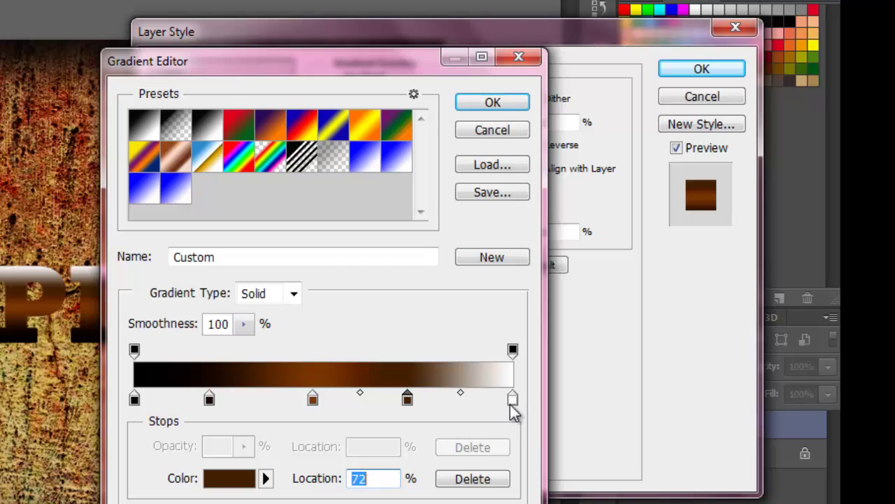
# Change the white right-end stop to near-black 050505.
pyautogui.click(512, 401)
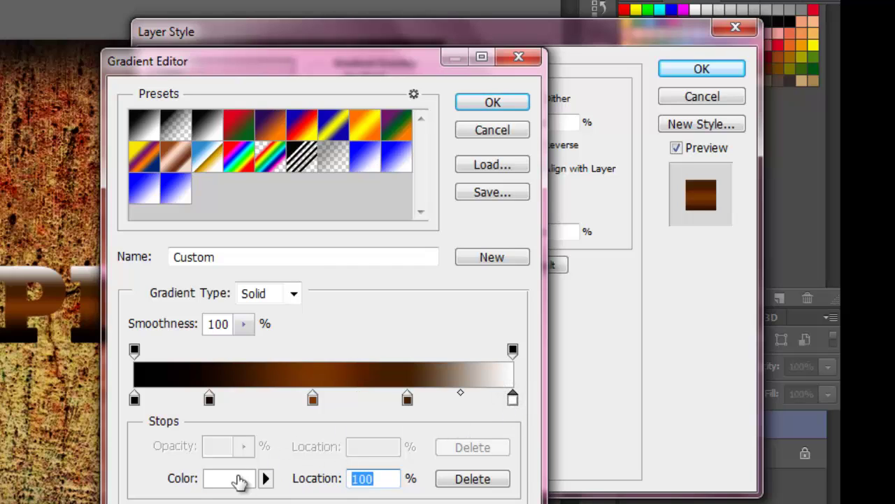
pyautogui.click(238, 480)
pyautogui.click(630, 463)
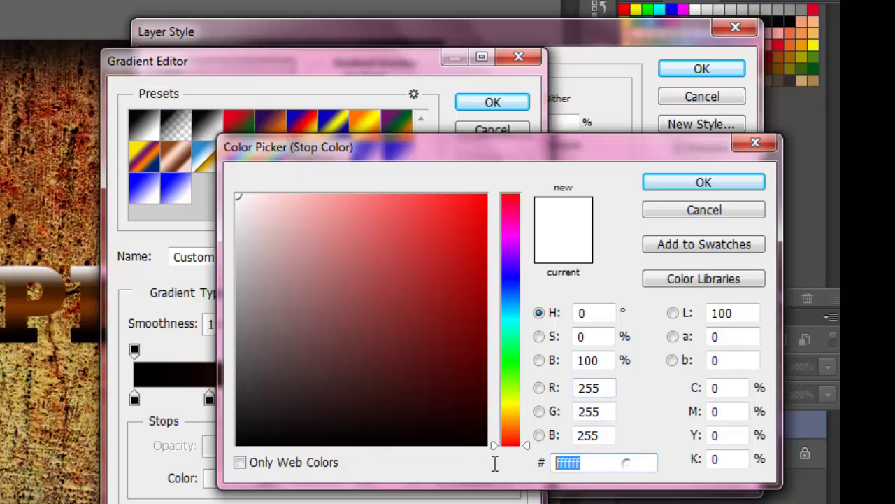
pyautogui.write('050')
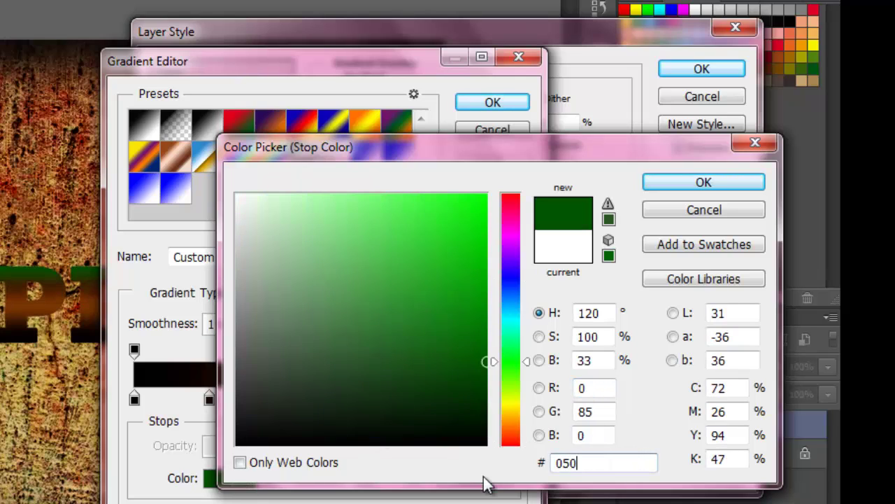
pyautogui.write('505')
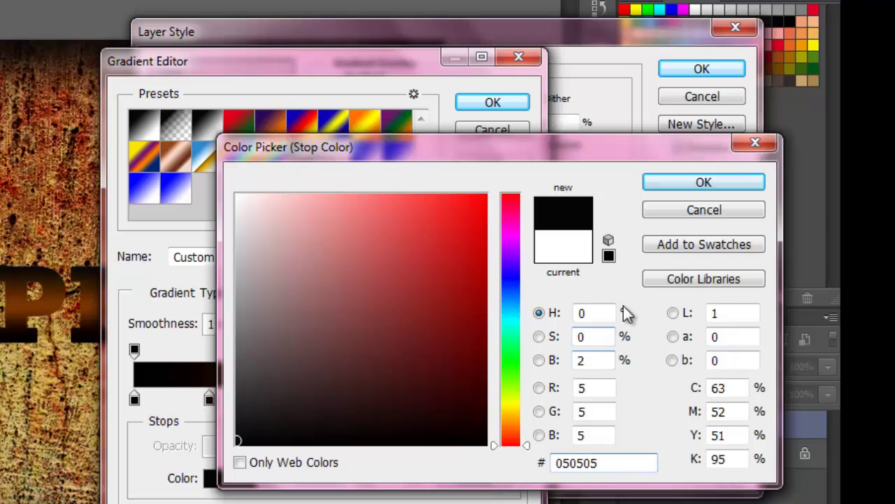
pyautogui.click(699, 183)
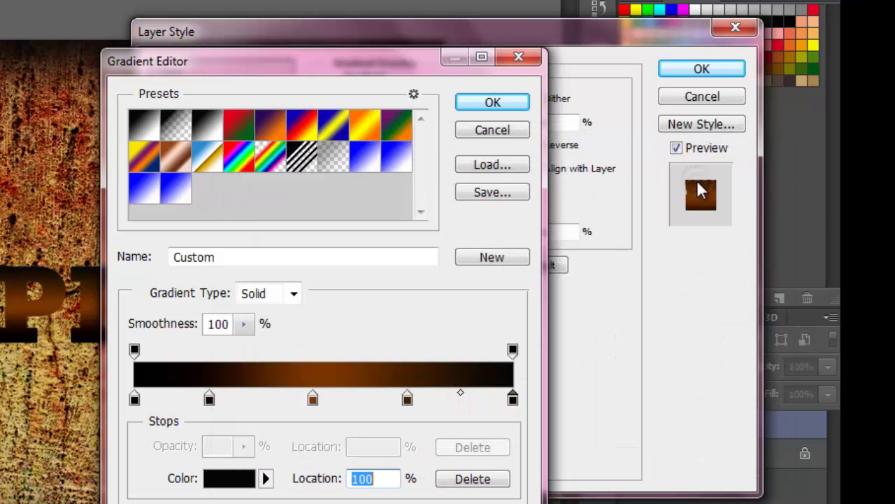
# Accept the copper gradient and set the Gradient Overlay angle to 140°.
pyautogui.click(473, 109)
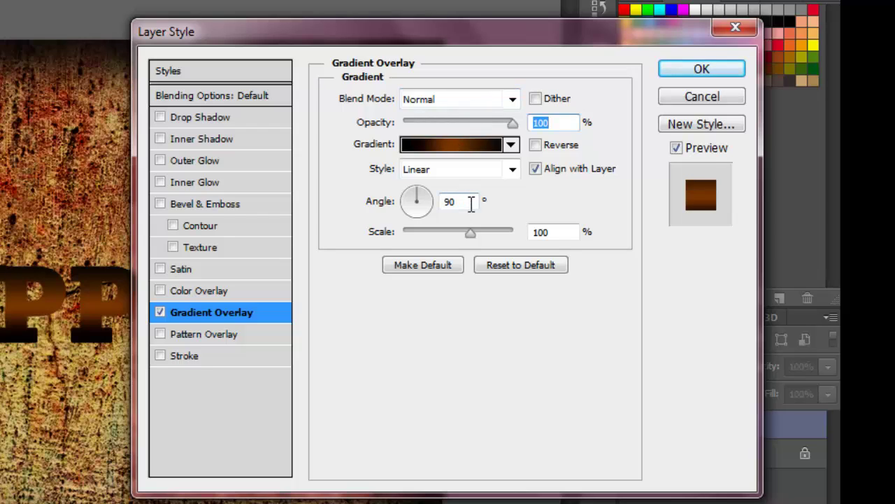
pyautogui.doubleClick(472, 203)
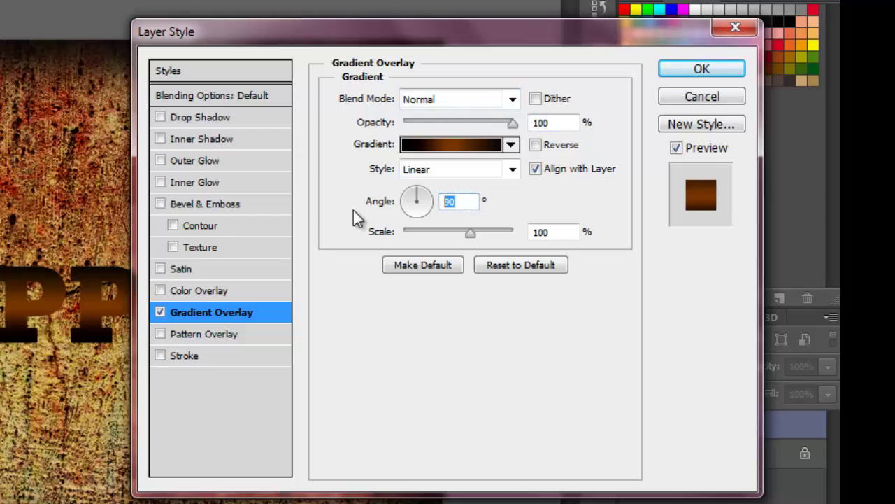
pyautogui.write('140')
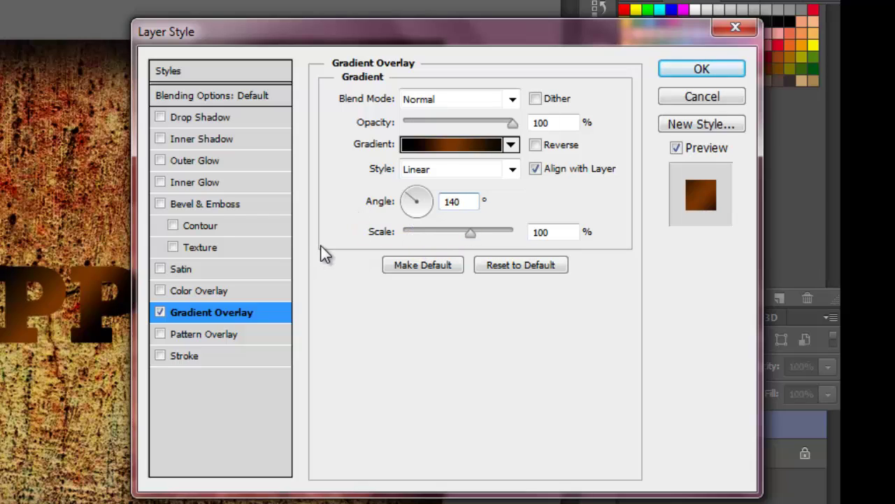
# Enable a 3 px Stroke positioned Inside with Gradient fill type.
pyautogui.click(184, 356)
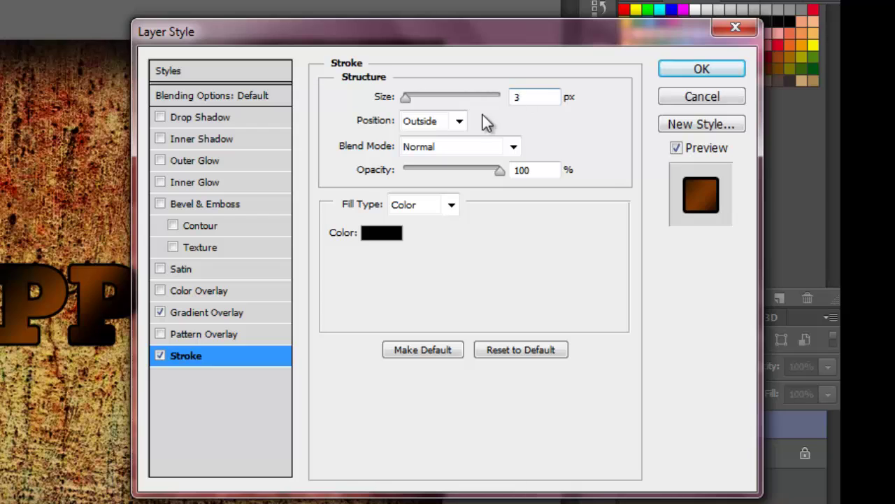
pyautogui.click(459, 122)
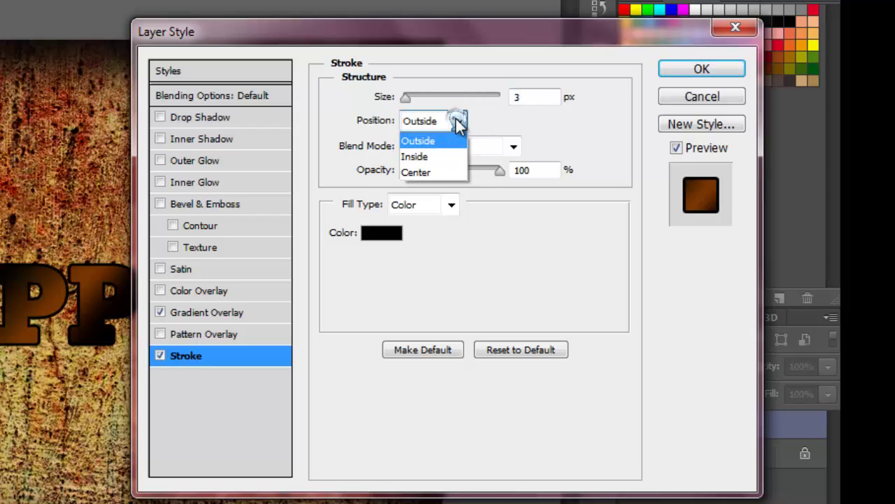
pyautogui.click(438, 161)
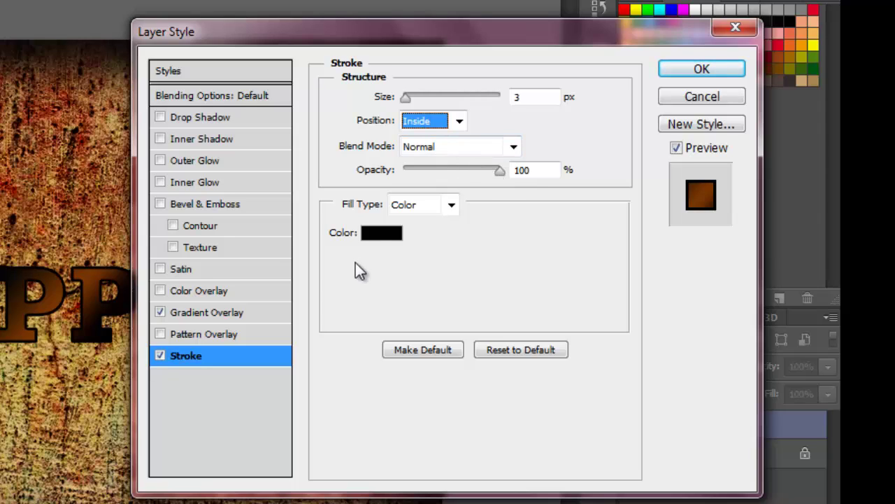
pyautogui.click(449, 206)
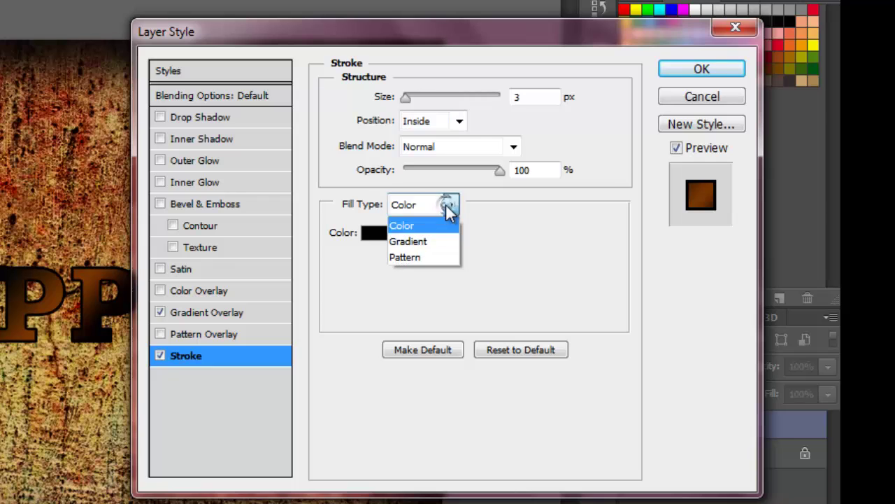
pyautogui.click(422, 241)
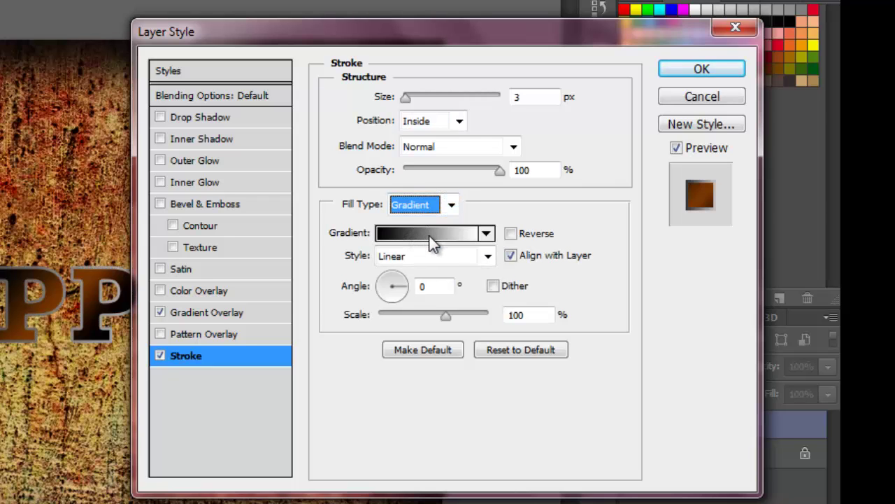
# Set the stroke gradient's left end stop to copper brown 803C17.
pyautogui.click(430, 237)
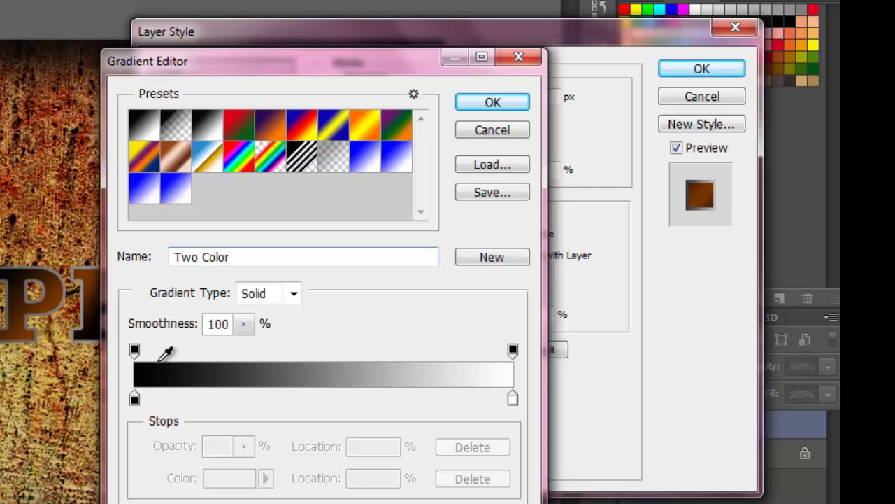
pyautogui.click(135, 398)
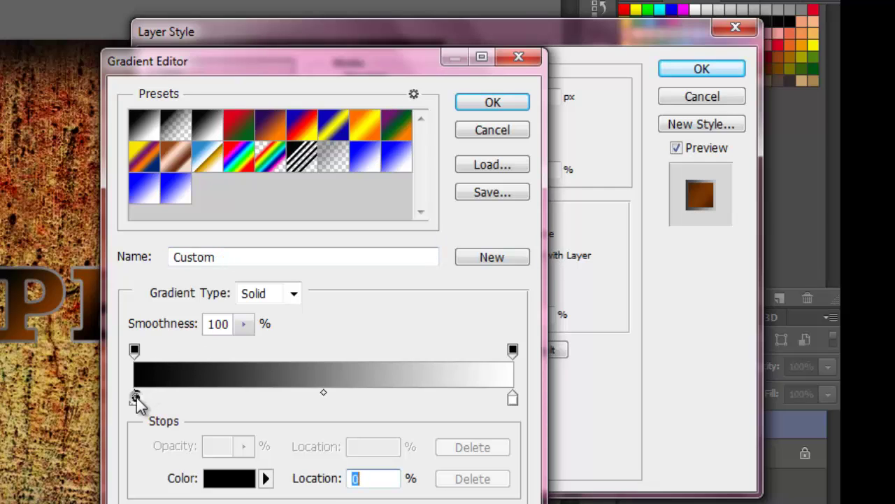
pyautogui.click(212, 479)
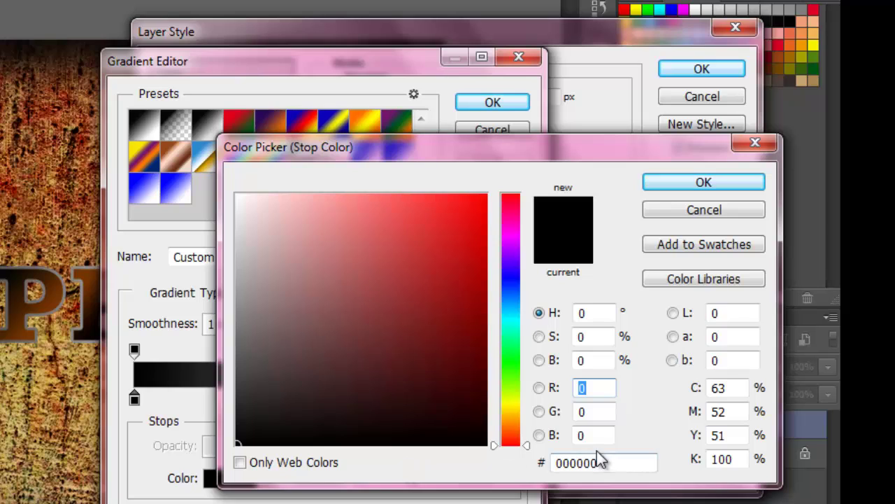
pyautogui.doubleClick(613, 464)
pyautogui.write('8')
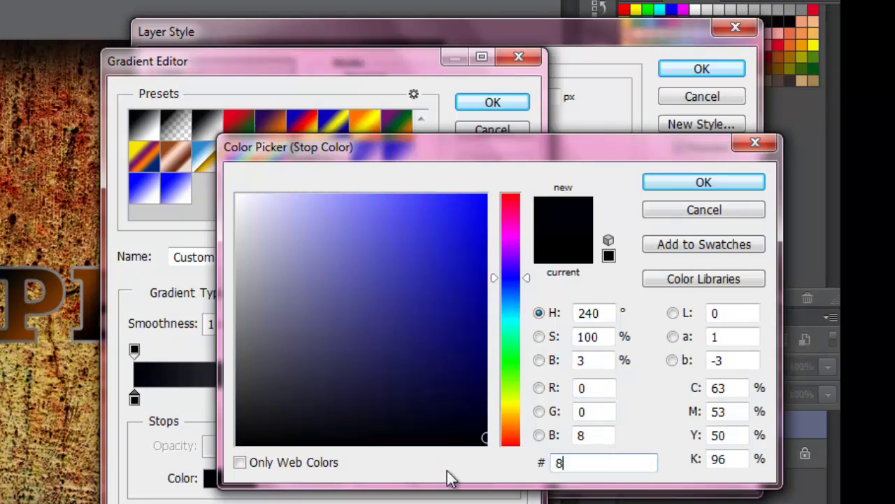
pyautogui.write('03C')
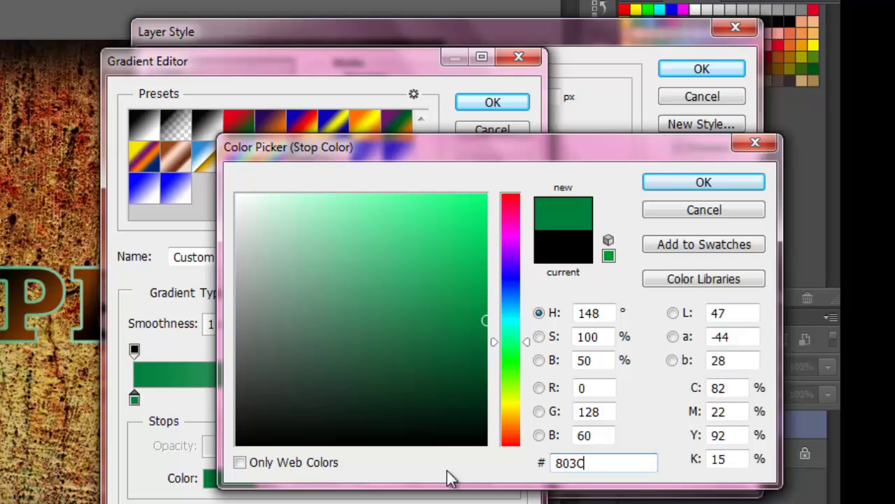
pyautogui.write('1')
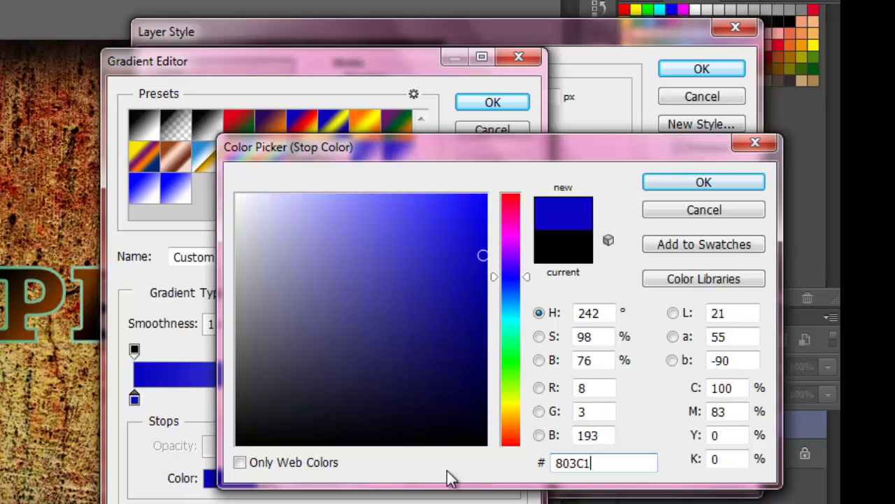
pyautogui.write('7')
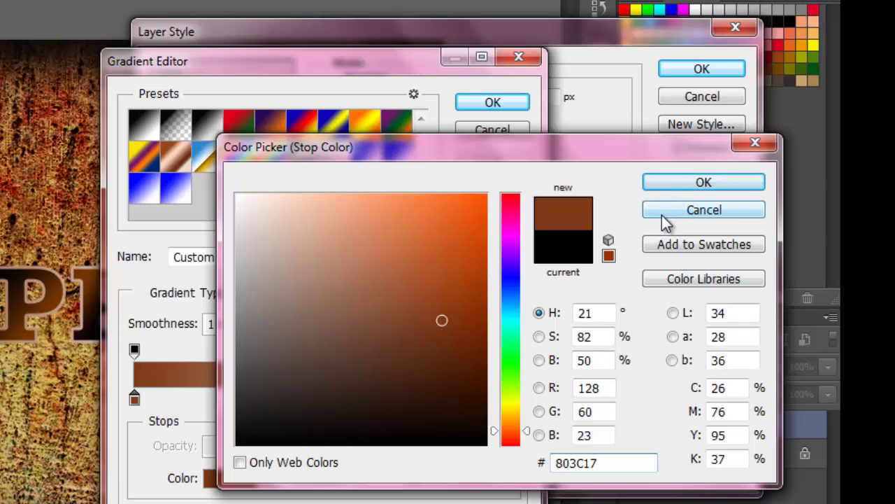
pyautogui.click(691, 183)
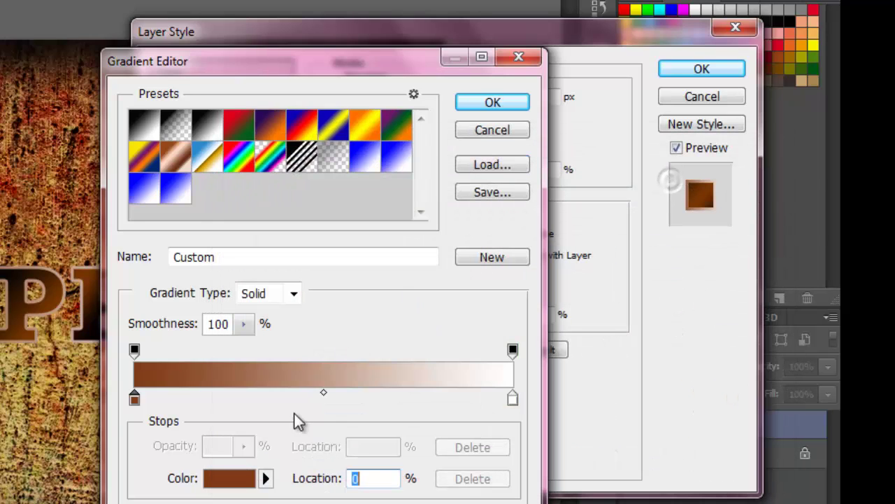
# Add a copper-brown a44f30 stop at about 23%.
pyautogui.click(220, 400)
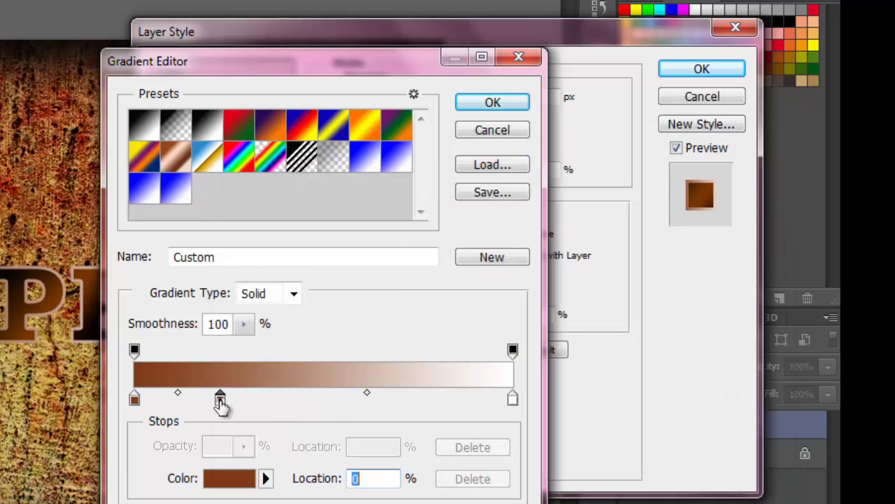
pyautogui.click(221, 480)
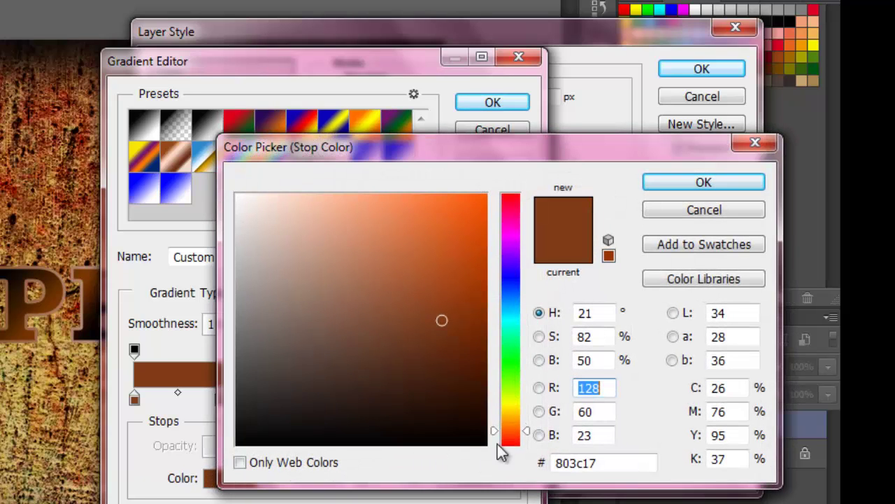
pyautogui.click(622, 470)
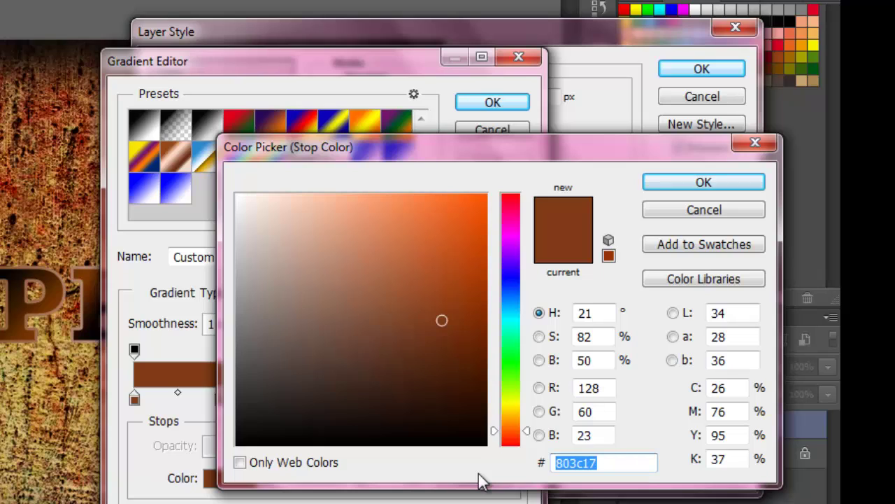
pyautogui.write('a4')
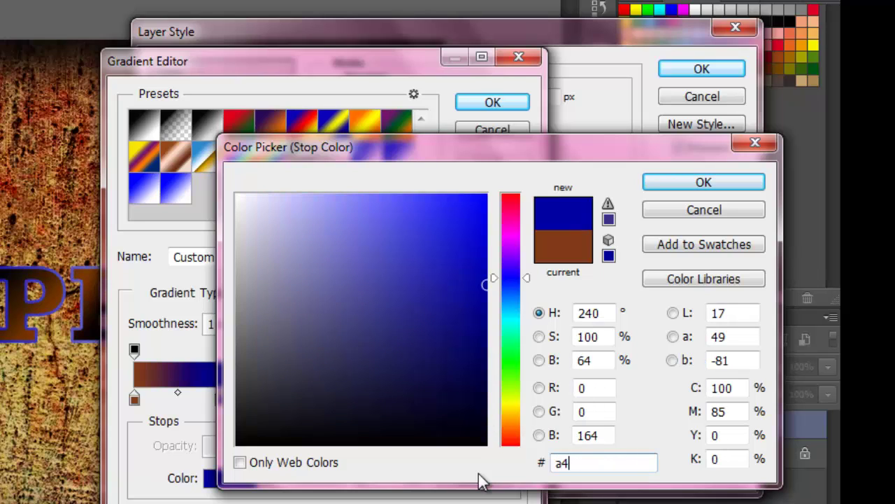
pyautogui.write('4f')
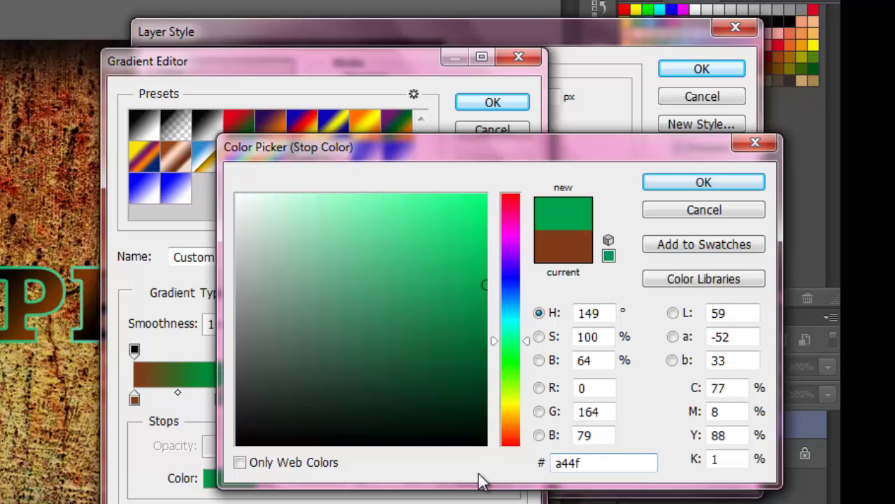
pyautogui.write('30')
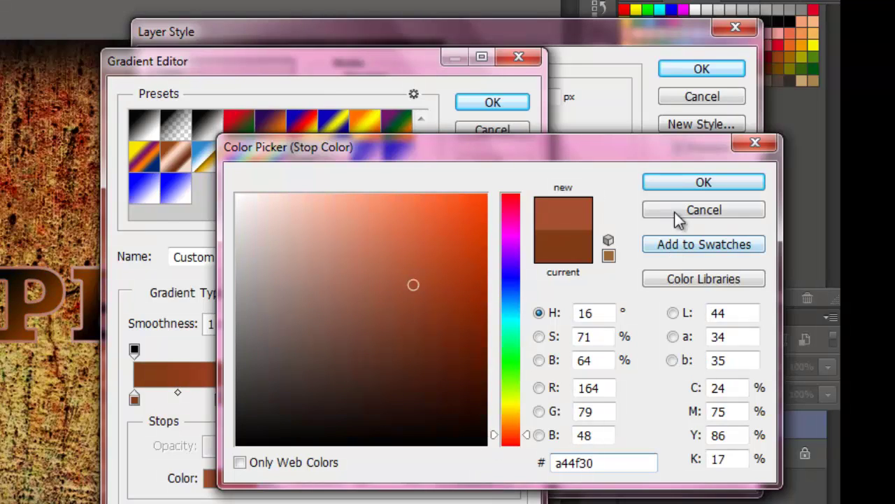
pyautogui.click(682, 183)
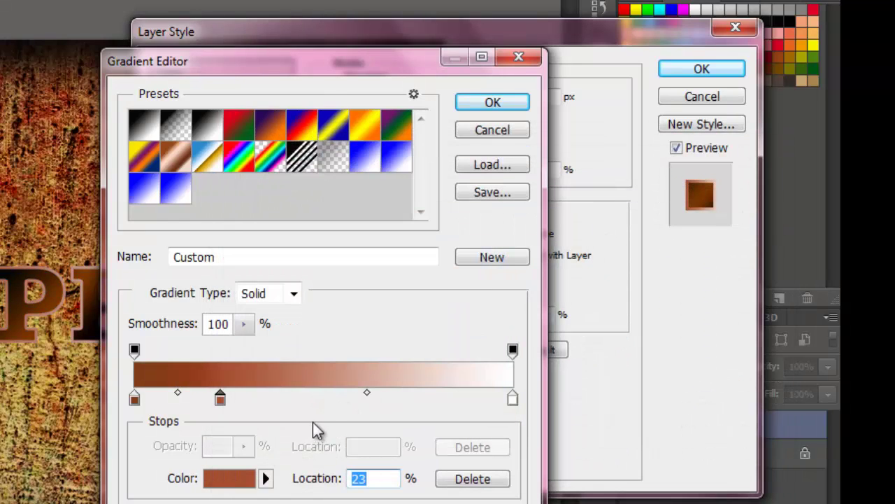
# Add a dark brown 52230f stop at 50%.
pyautogui.click(323, 400)
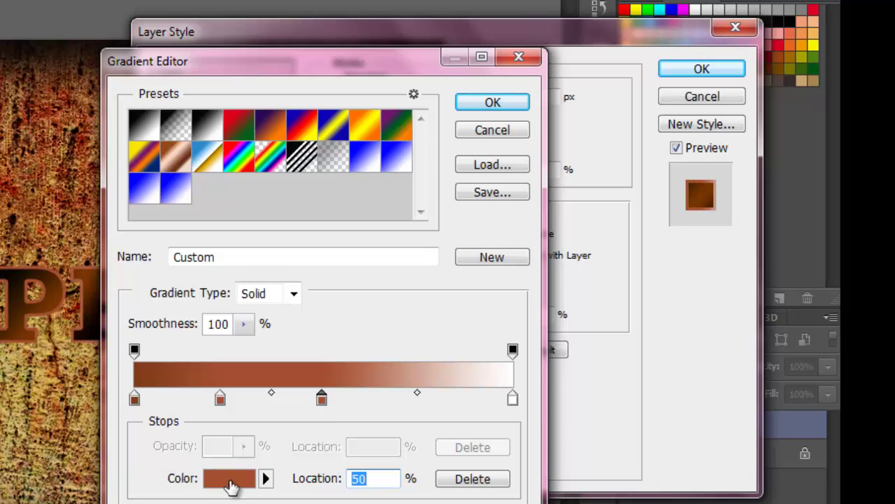
pyautogui.click(231, 482)
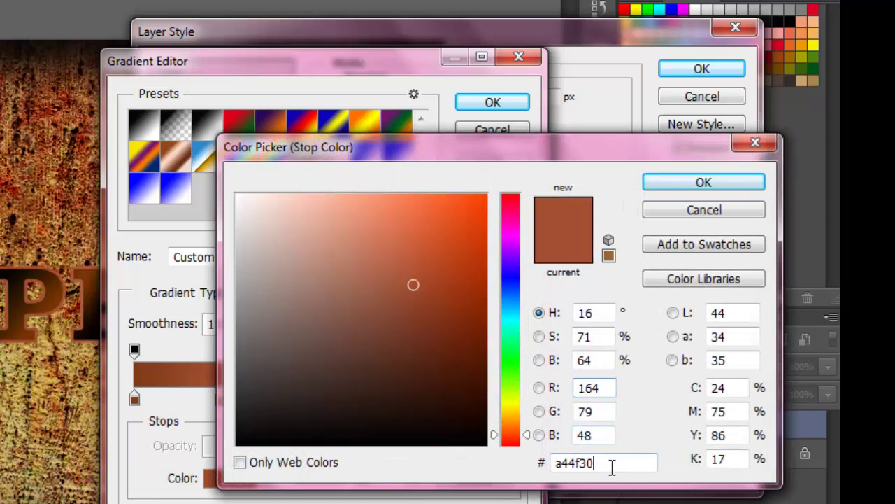
pyautogui.moveTo(609, 463); pyautogui.dragTo(489, 462)
pyautogui.write('5')
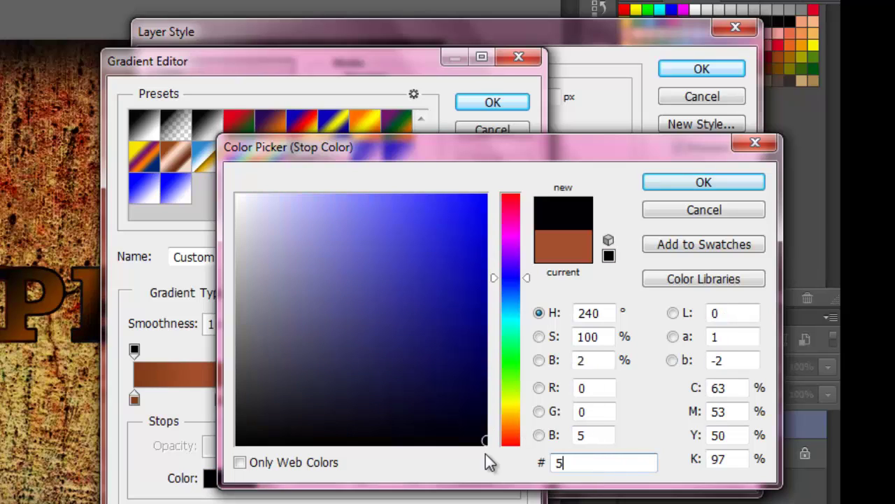
pyautogui.write('223')
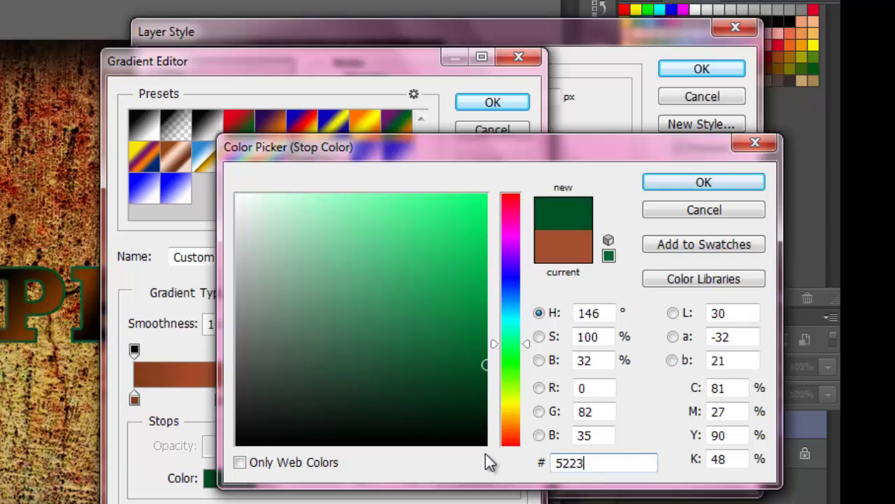
pyautogui.write('0')
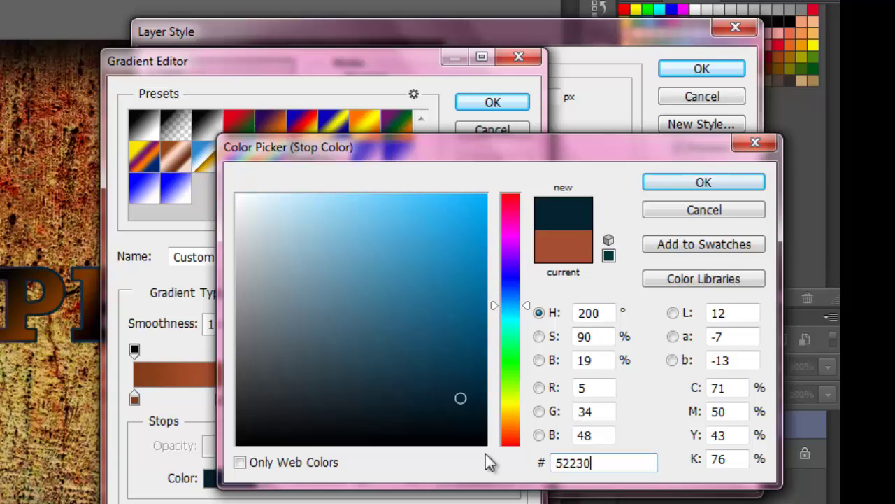
pyautogui.write('f')
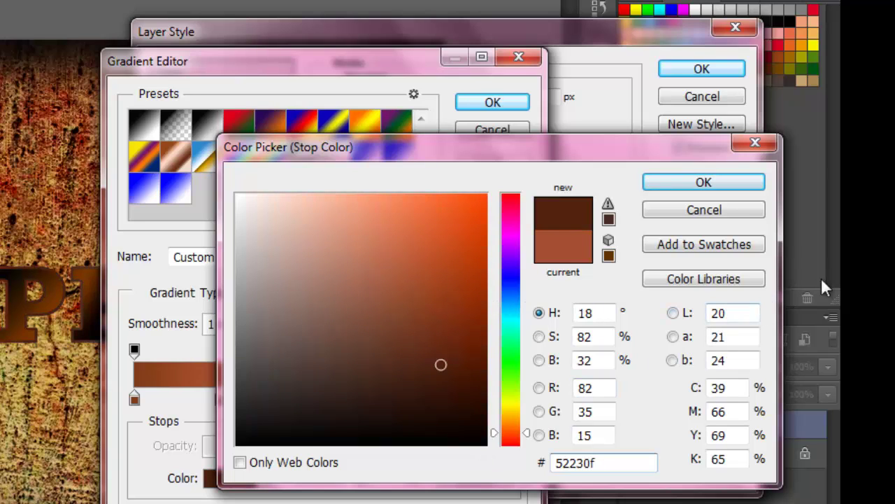
pyautogui.click(724, 185)
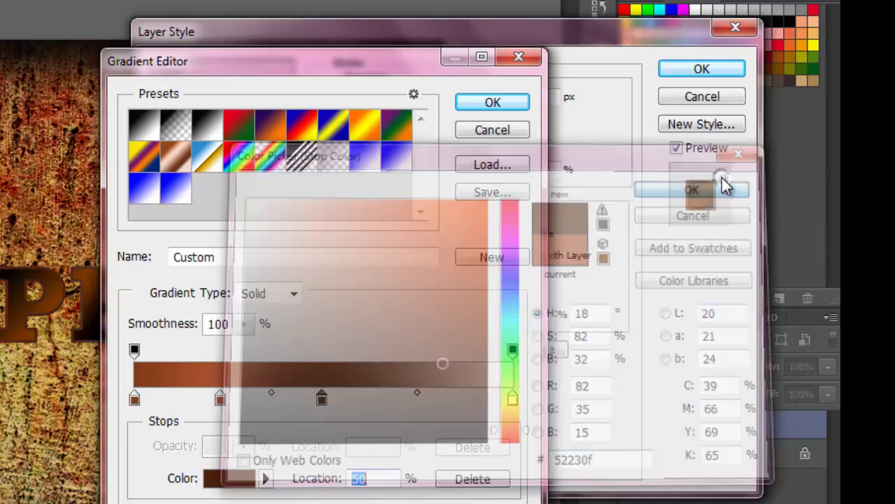
# Add a 75% stop, set the end stop to 381408, and accept the stroke gradient.
pyautogui.click(419, 398)
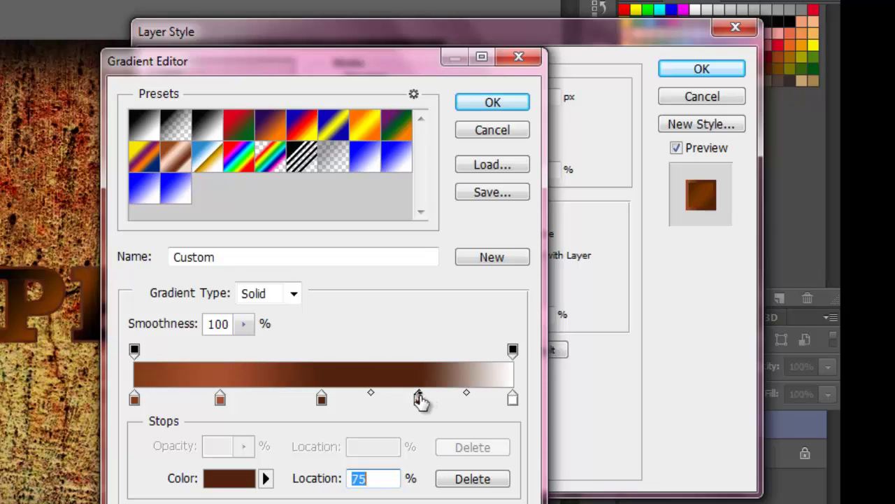
pyautogui.click(515, 400)
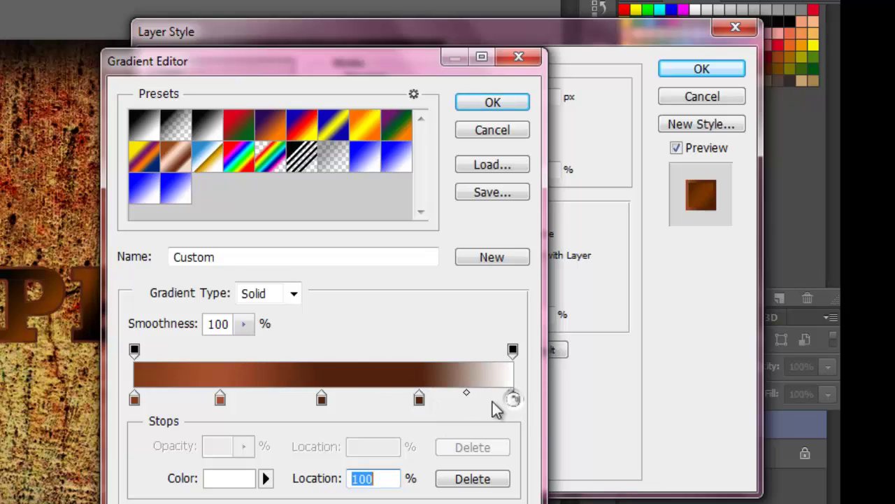
pyautogui.click(235, 481)
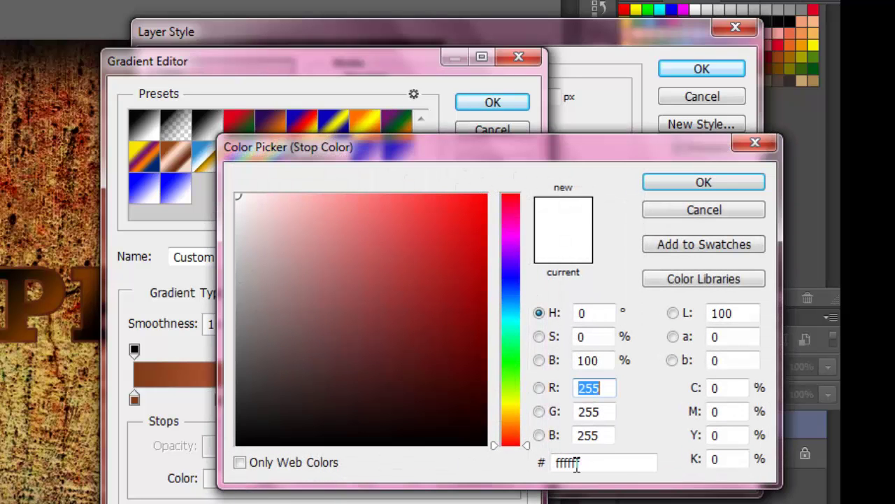
pyautogui.doubleClick(592, 461)
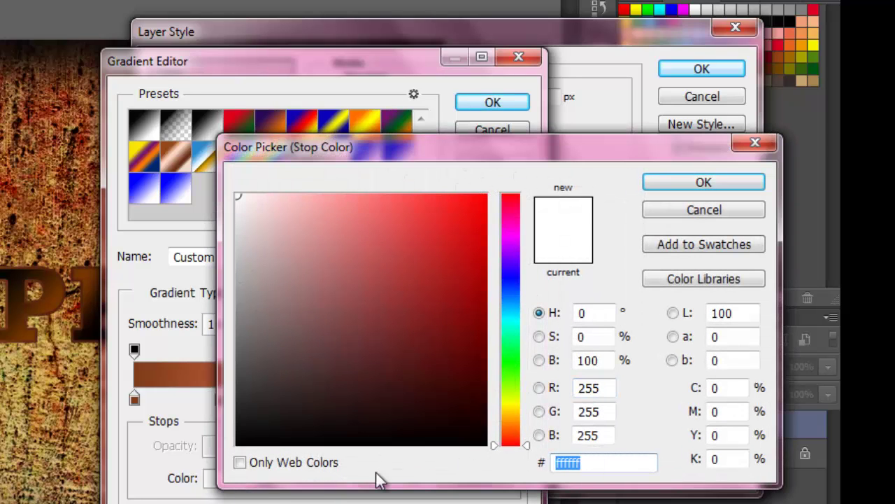
pyautogui.write('38')
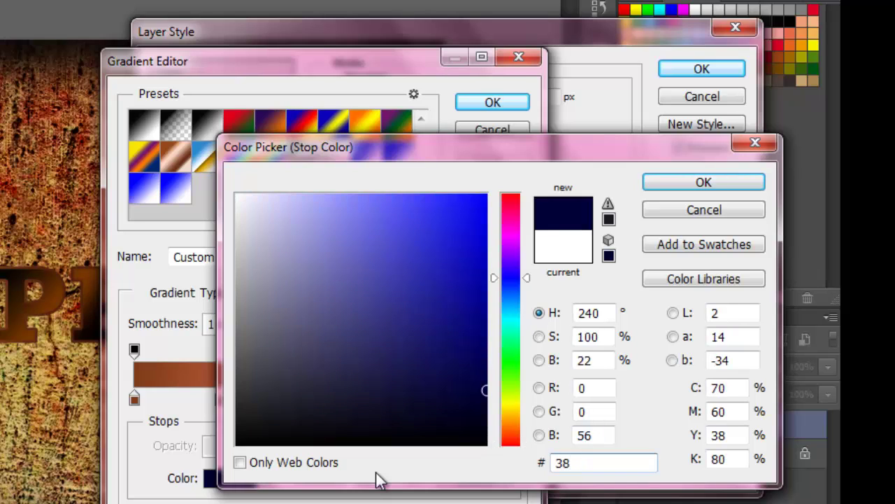
pyautogui.write('1408')
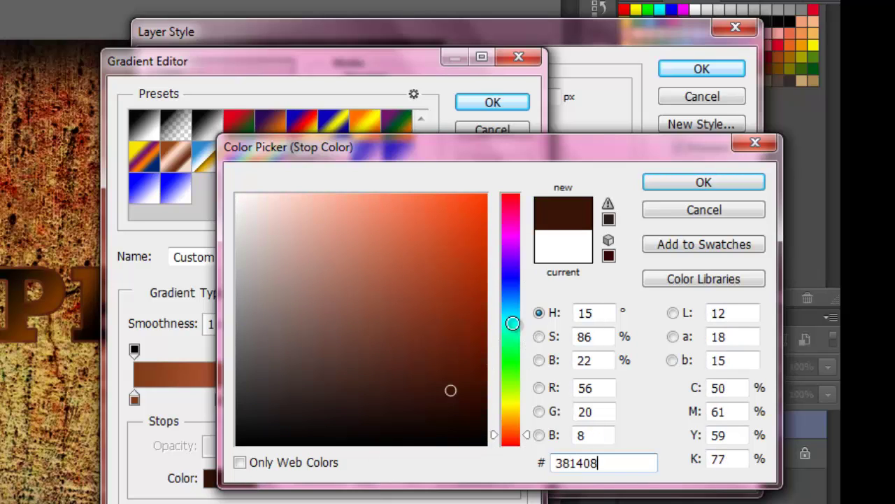
pyautogui.click(683, 182)
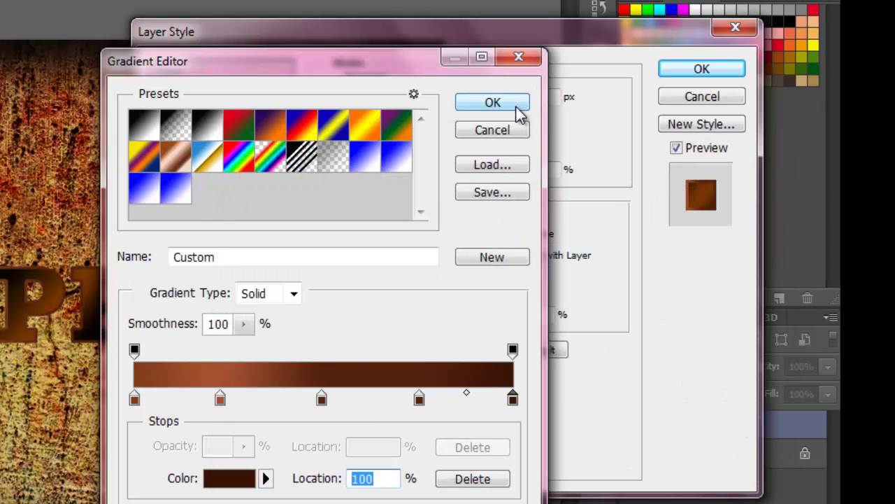
pyautogui.click(494, 103)
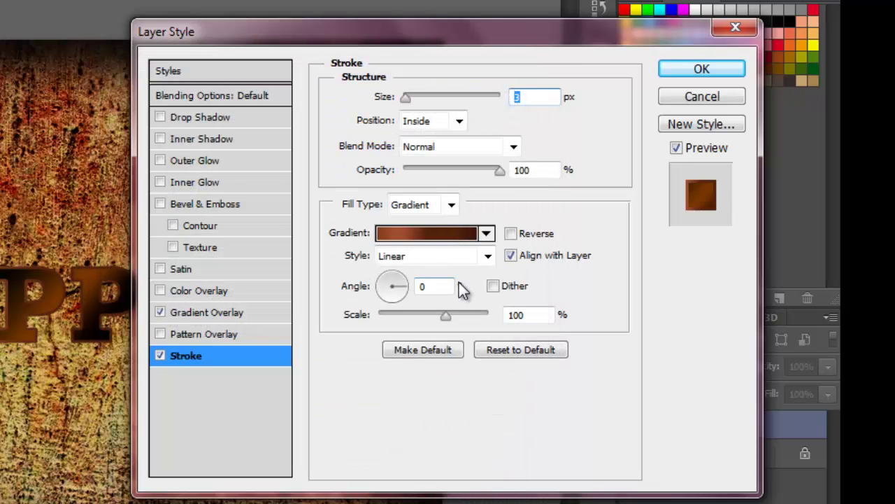
# Set the stroke angle to -95° and add a Multiply inner shadow.
pyautogui.write('-')
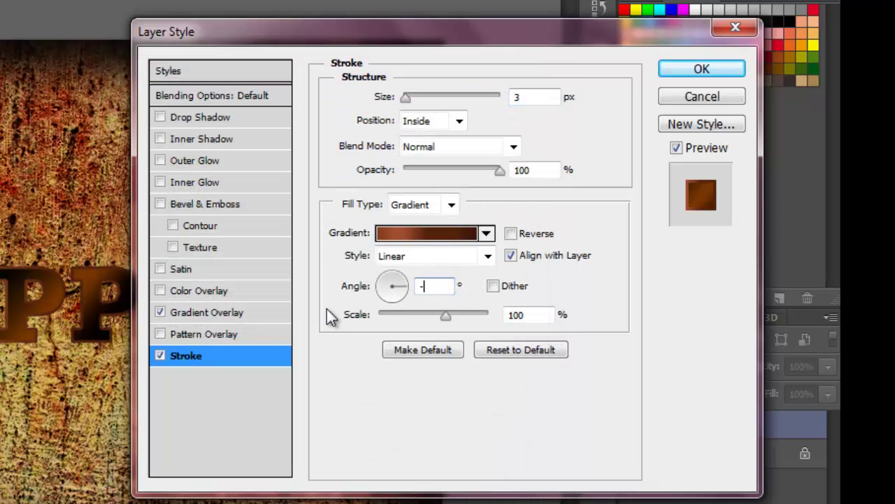
pyautogui.write('95')
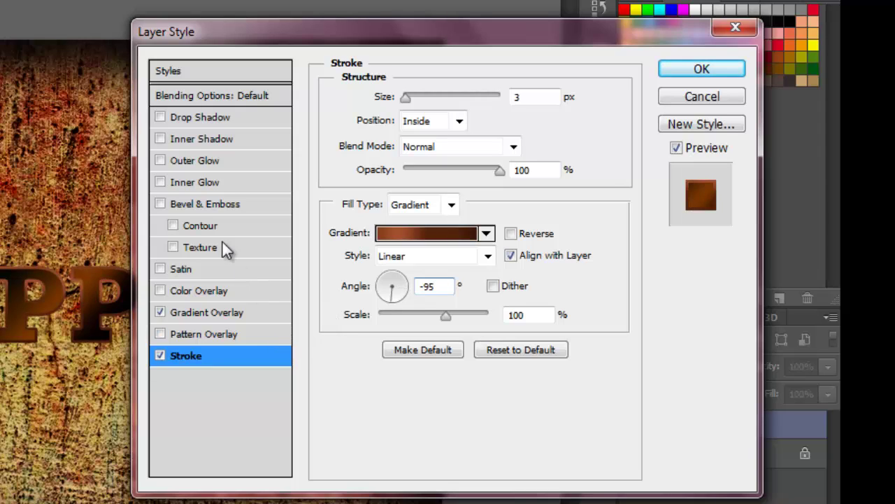
pyautogui.hotkey('ctrl', 'a')
pyautogui.click(204, 139)
pyautogui.click(448, 102)
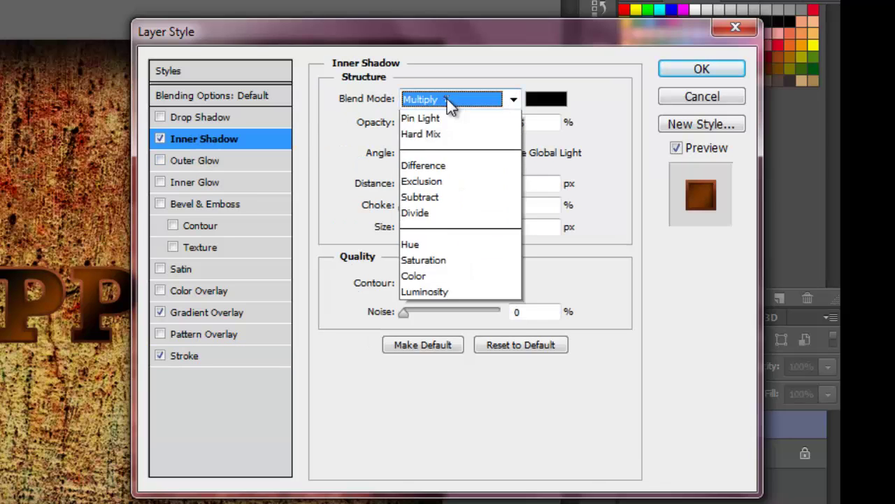
pyautogui.click(435, 184)
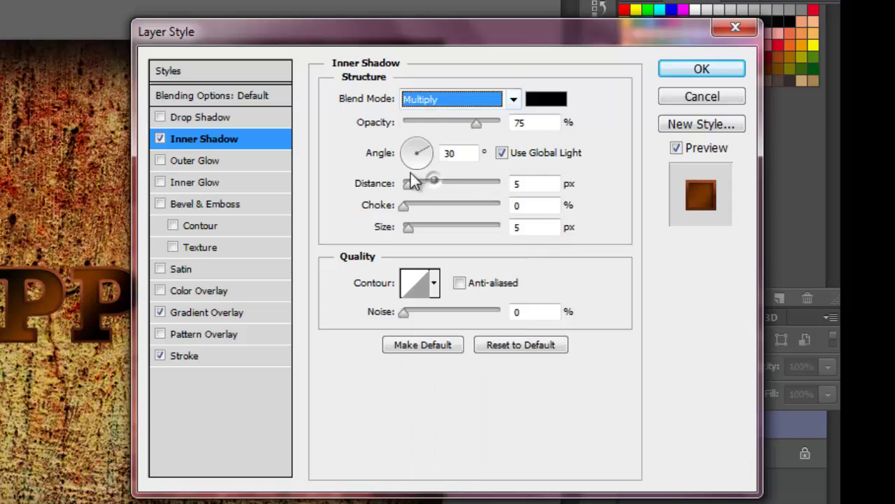
# Add a Multiply drop shadow to the lettering.
pyautogui.click(230, 116)
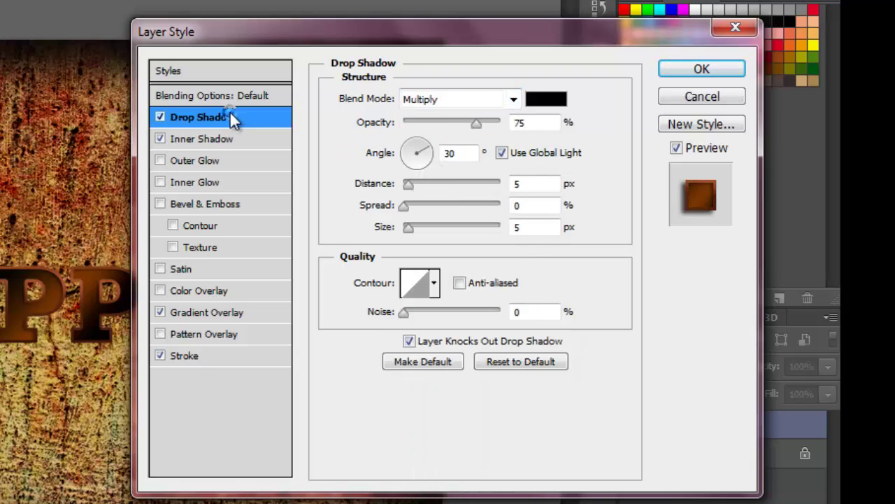
pyautogui.click(450, 101)
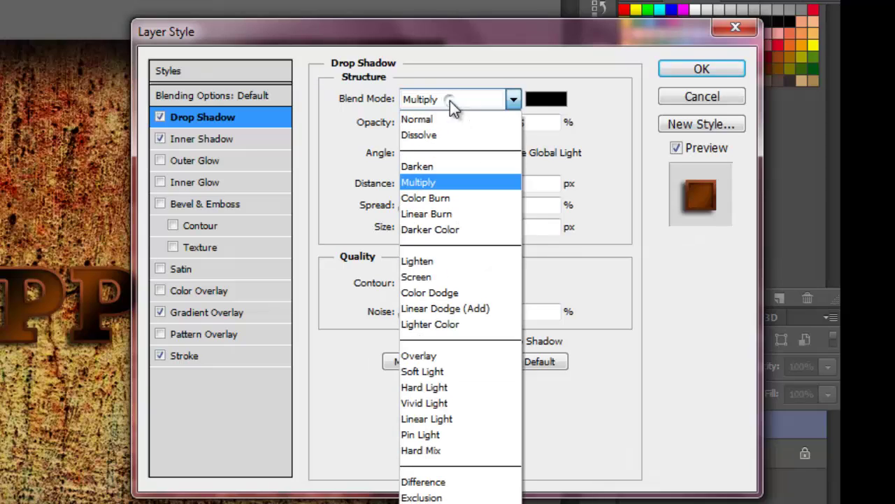
pyautogui.click(441, 184)
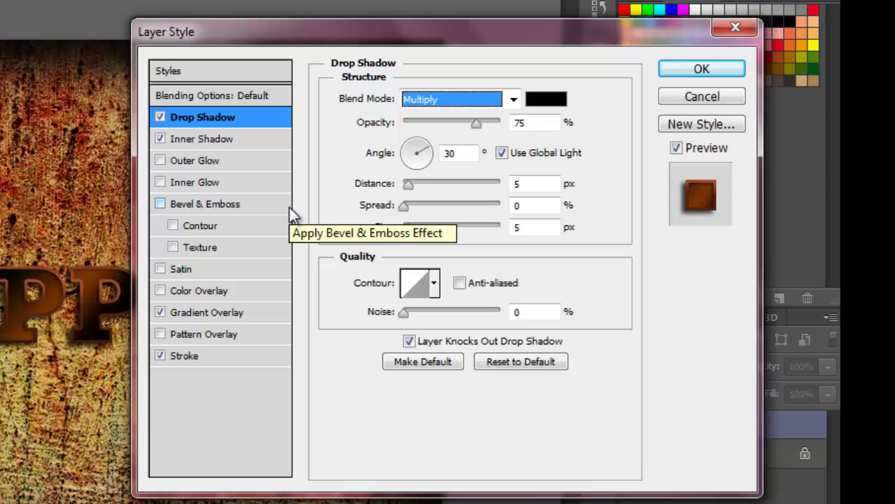
# Give COPPER a brown 742901 Color Overlay blended as Linear Dodge (Add).
pyautogui.click(187, 292)
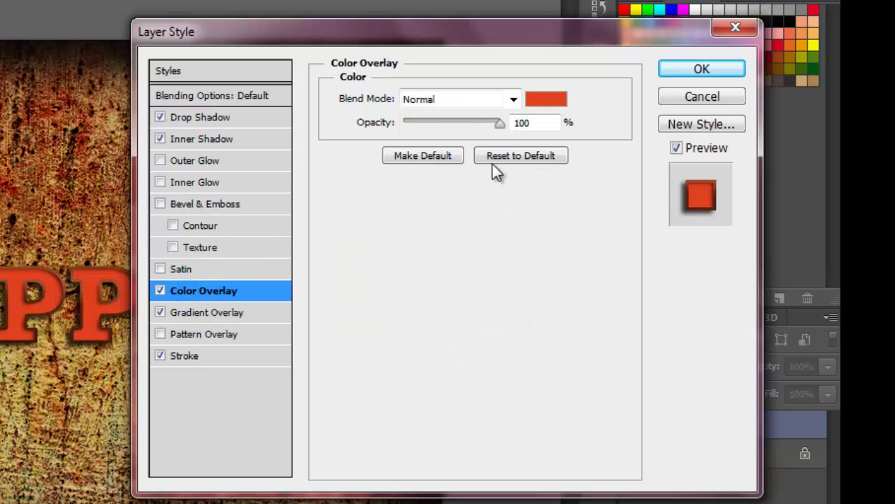
pyautogui.click(543, 101)
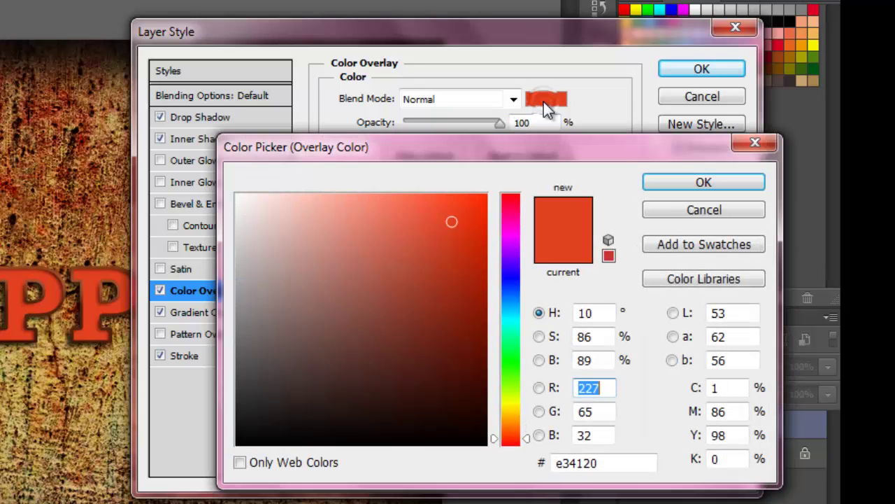
pyautogui.moveTo(608, 464); pyautogui.dragTo(511, 477)
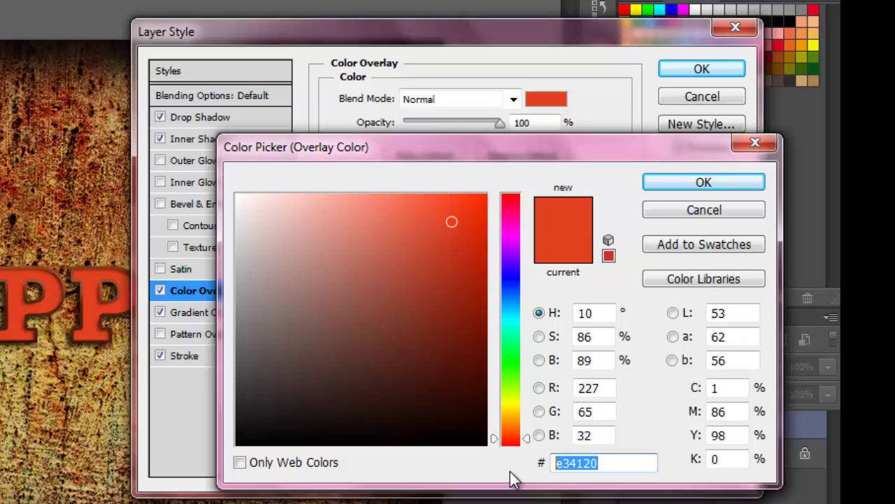
pyautogui.write('742')
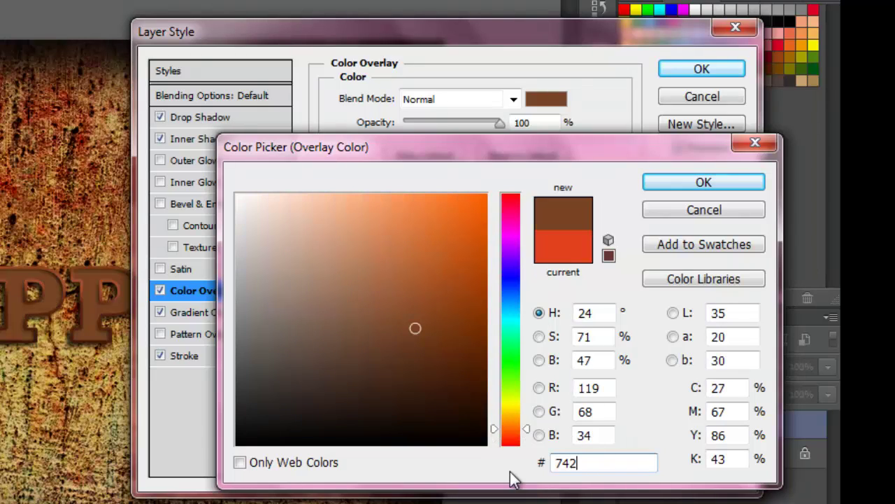
pyautogui.write('90')
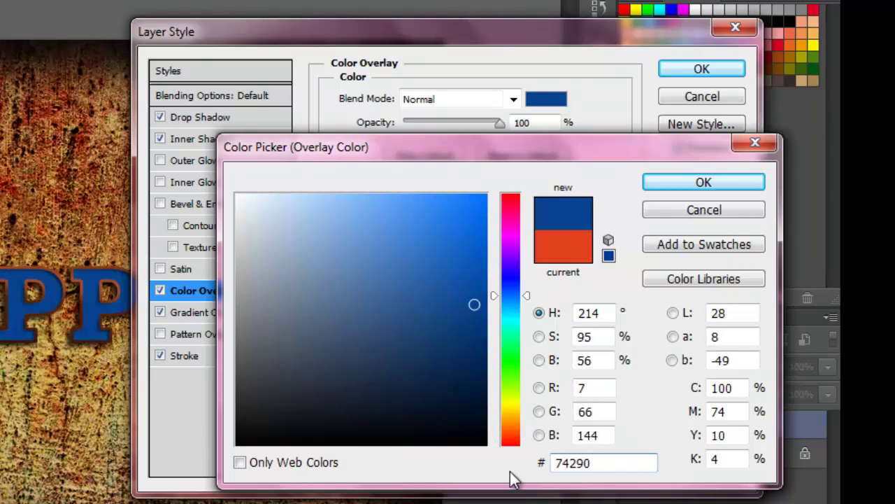
pyautogui.write('1')
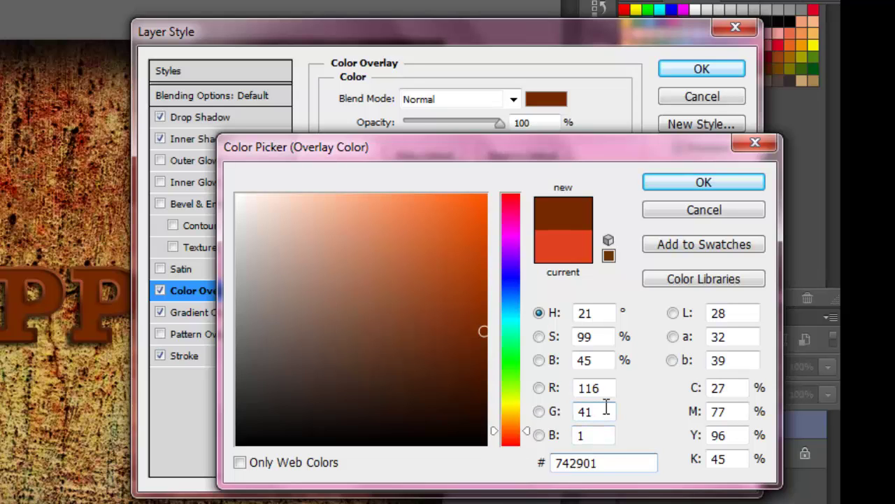
pyautogui.click(694, 187)
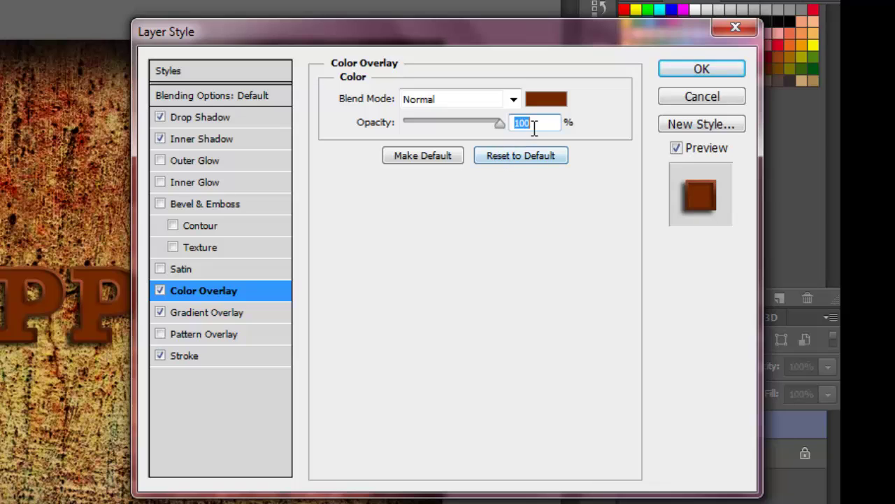
pyautogui.click(480, 97)
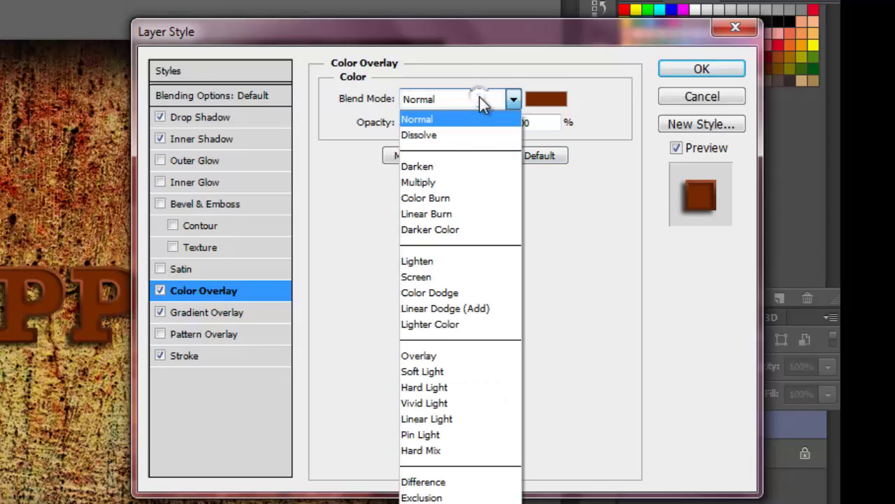
pyautogui.click(453, 309)
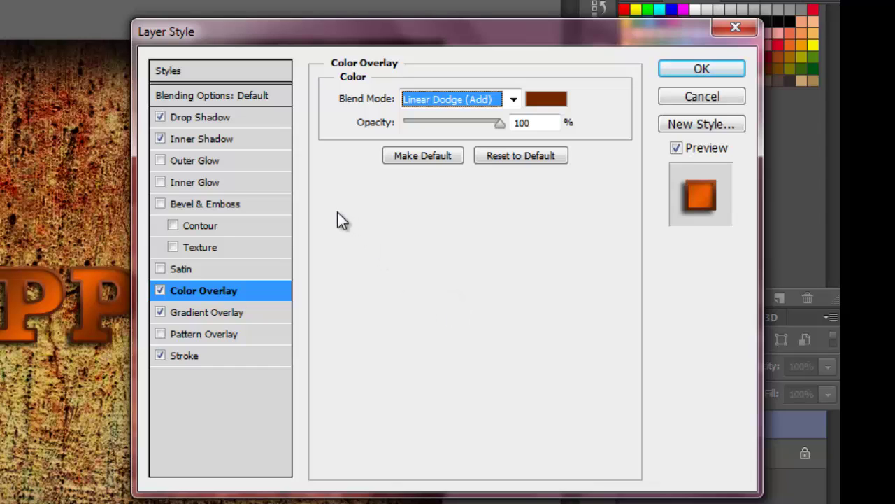
# Enable the black Multiply Satin effect on COPPER and lower its opacity to 6%.
pyautogui.press('Tab')
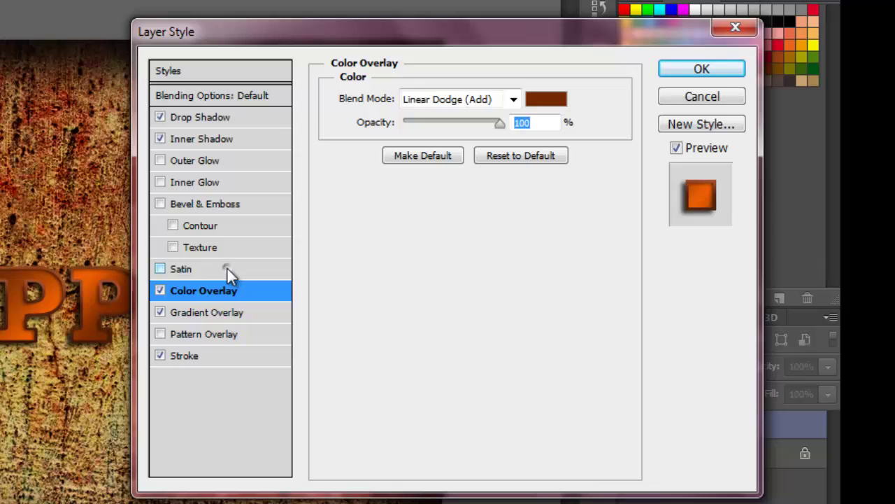
pyautogui.click(227, 268)
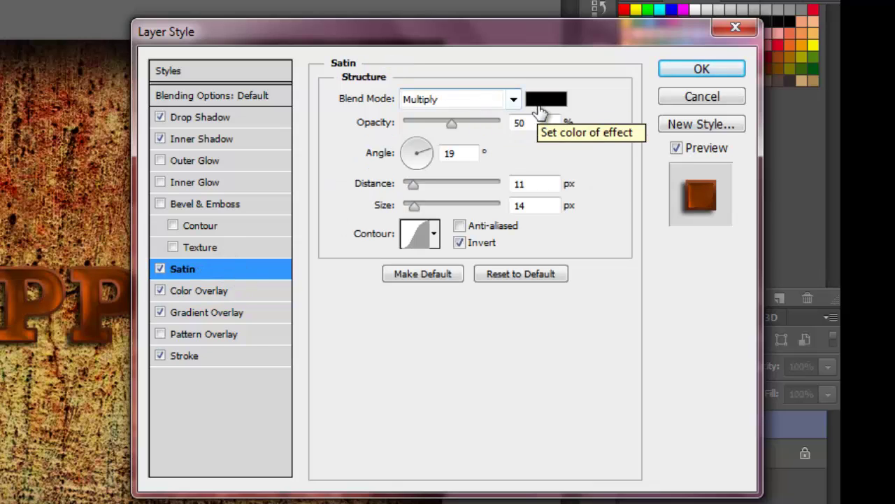
pyautogui.doubleClick(533, 123)
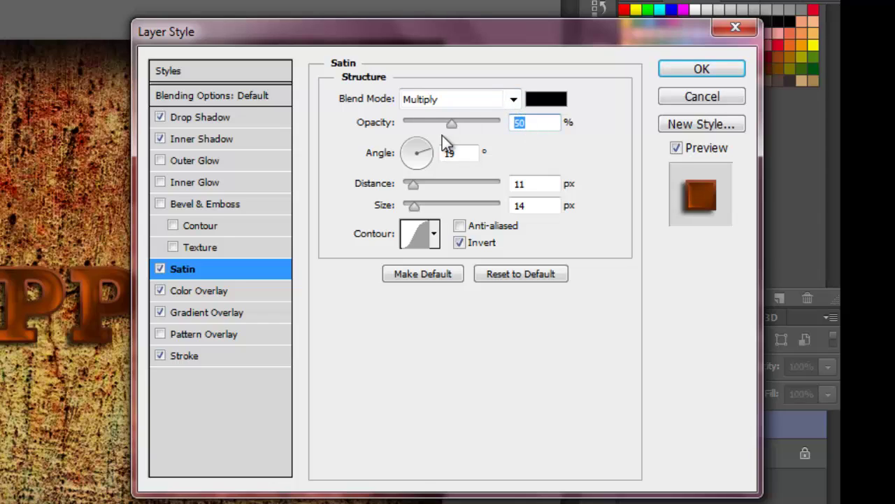
pyautogui.write('6')
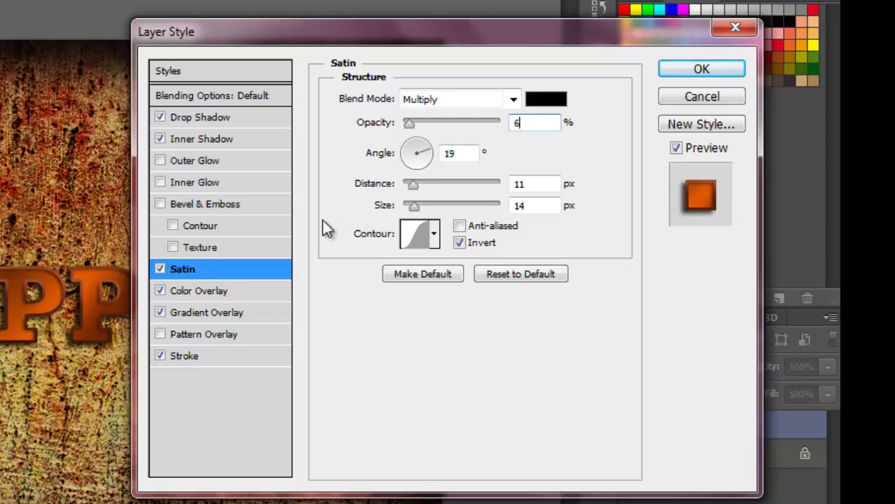
# Turn on Bevel & Emboss as a Chisel Hard Inner Bevel with 715% depth.
pyautogui.click(243, 202)
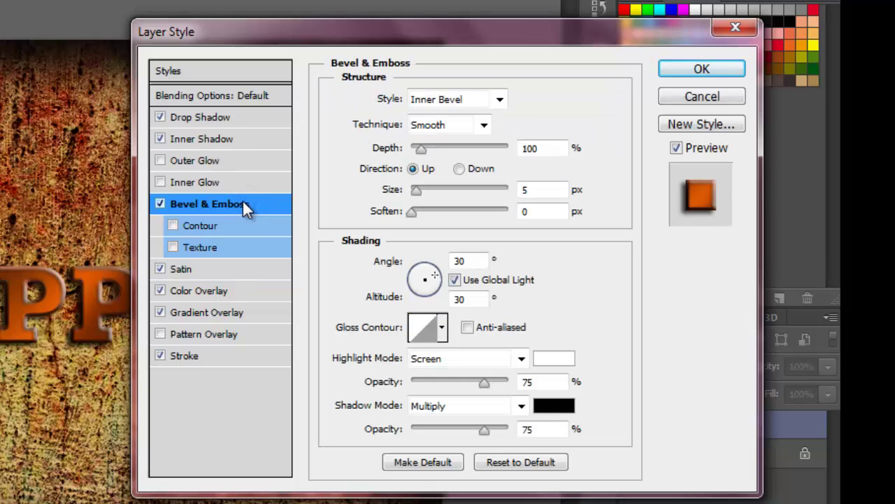
pyautogui.click(455, 98)
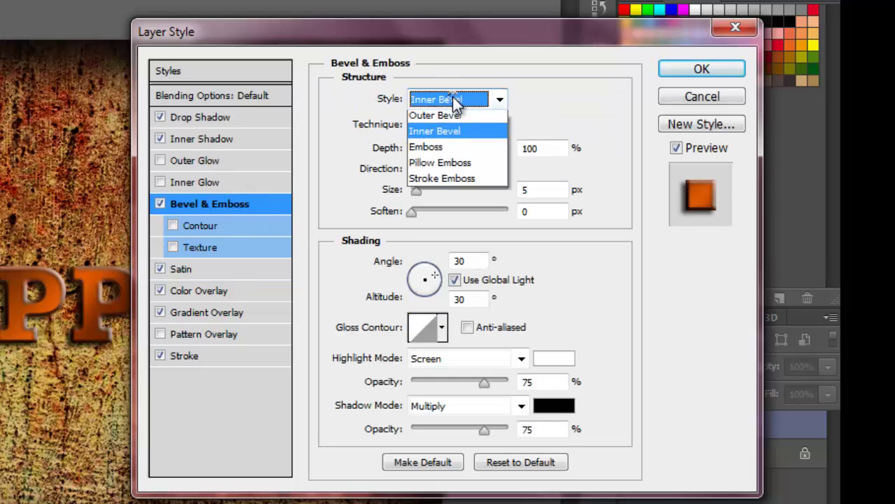
pyautogui.click(452, 136)
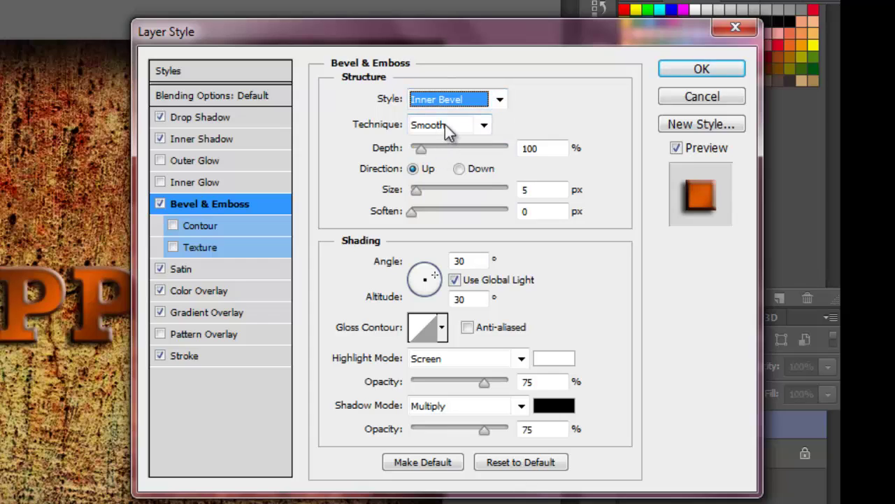
pyautogui.click(445, 125)
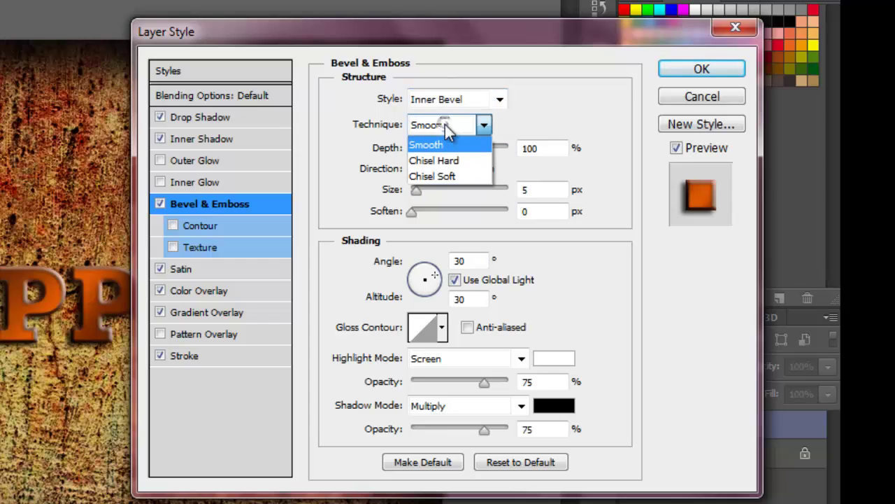
pyautogui.click(435, 161)
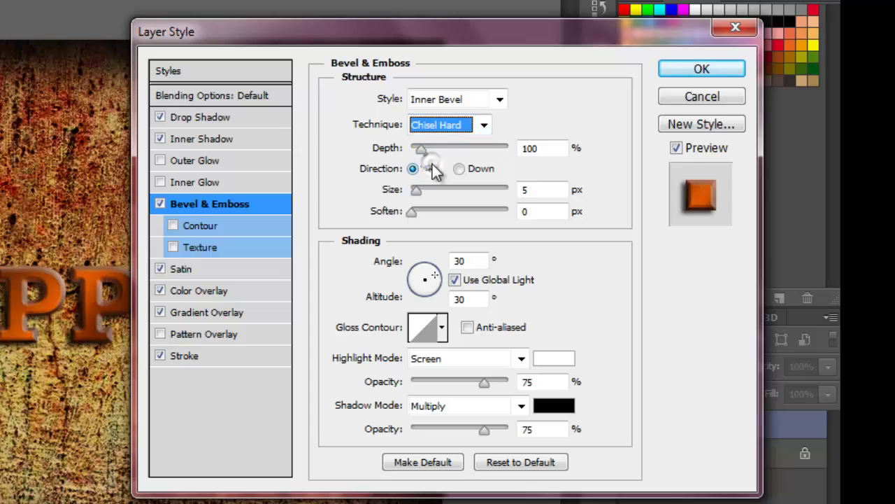
pyautogui.click(537, 146)
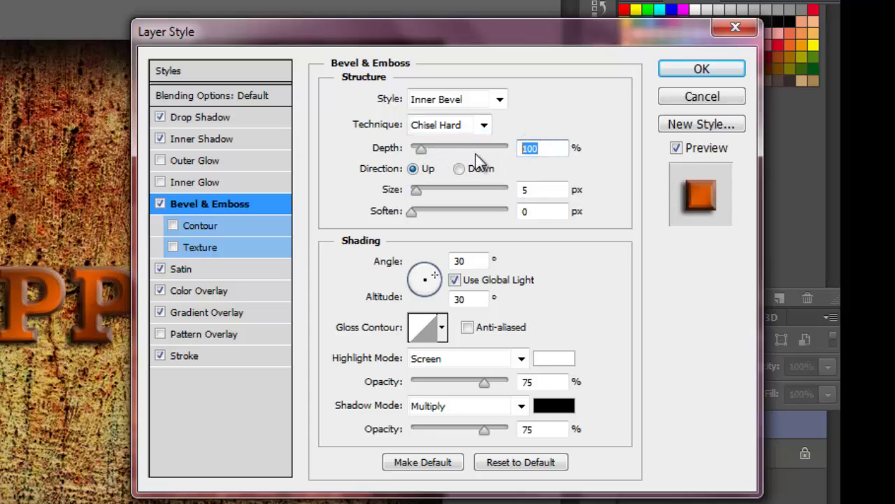
pyautogui.write('715')
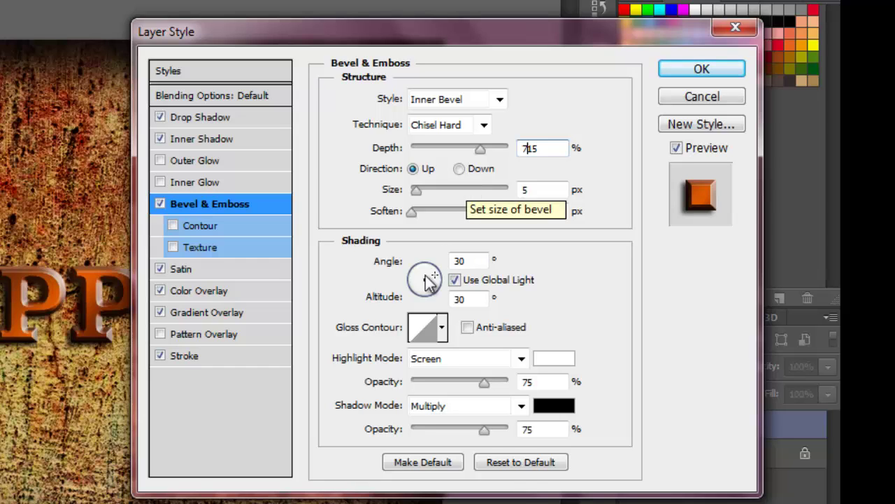
# Set the bevel highlight mode to Color Dodge, keep Multiply shadows, and enable Contour.
pyautogui.click(514, 359)
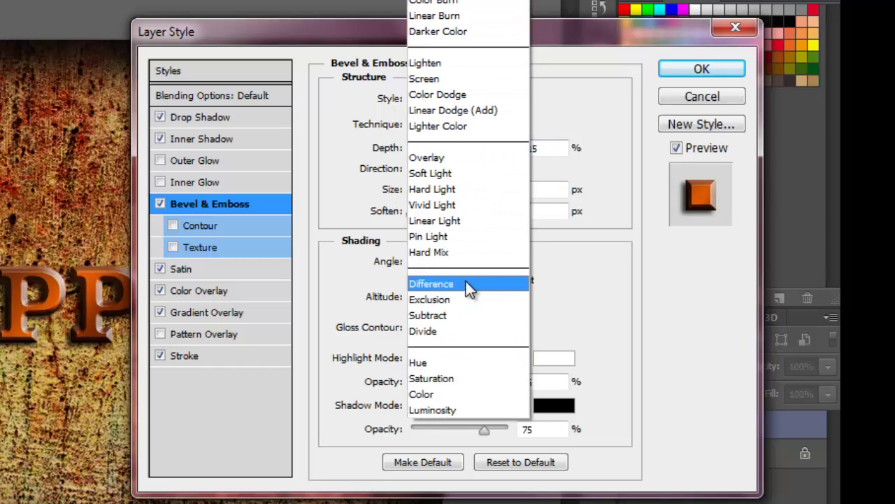
pyautogui.click(436, 93)
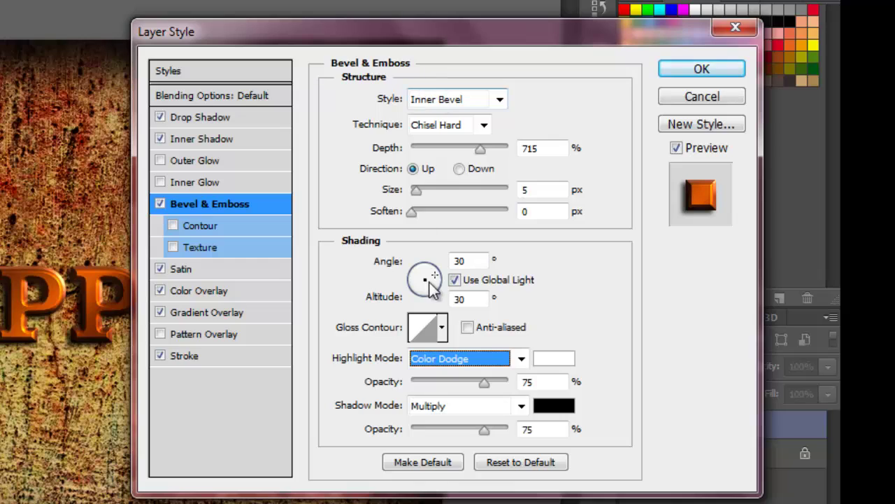
pyautogui.click(461, 406)
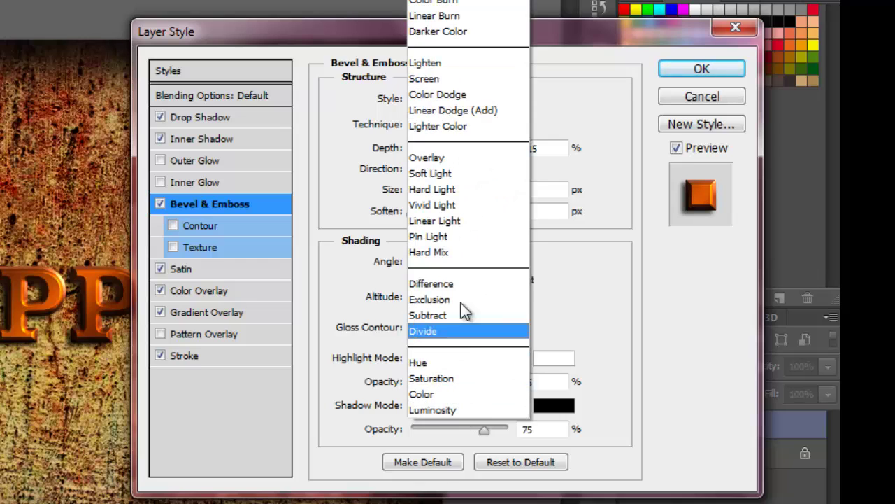
pyautogui.press('Escape')
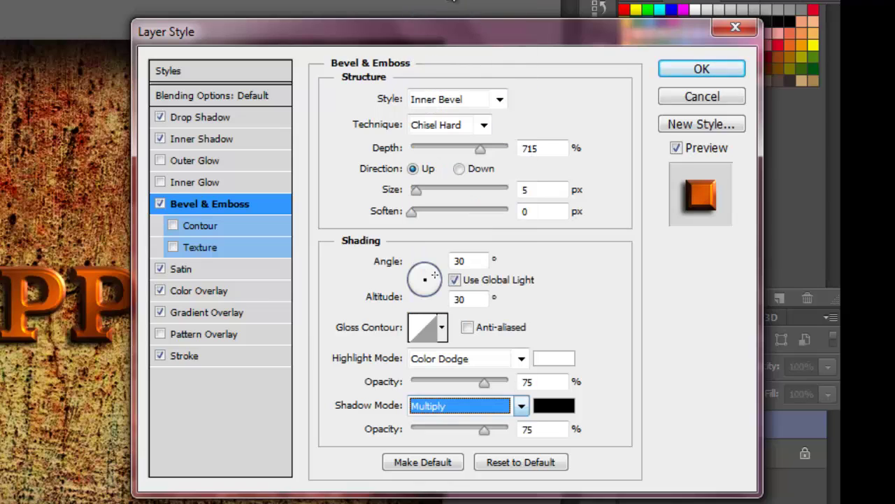
pyautogui.click(327, 411)
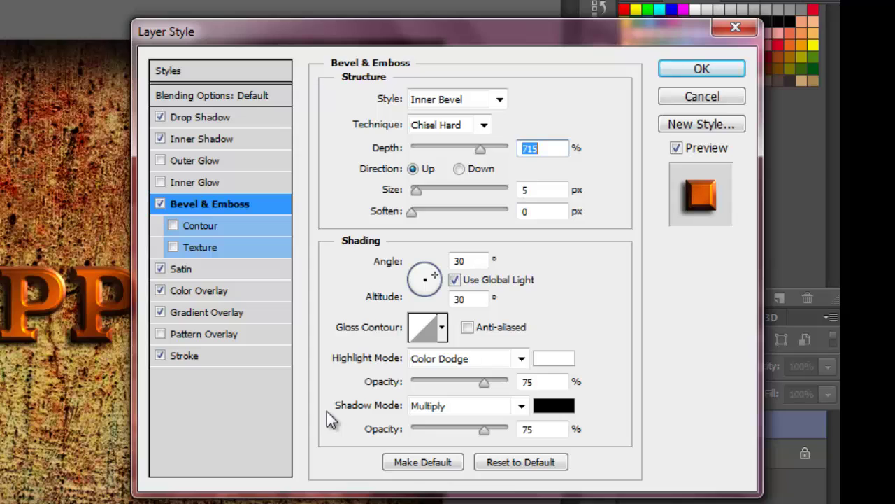
pyautogui.click(196, 226)
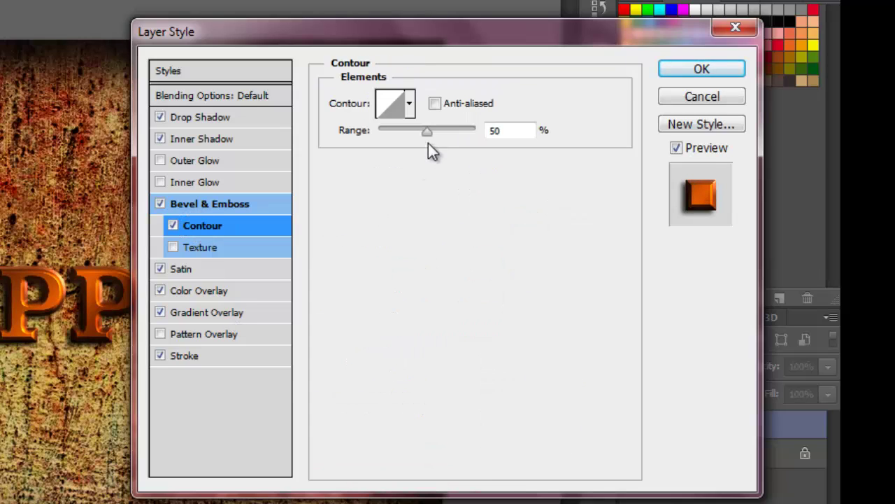
# Replace the linear bevel contour with the curved sixth preset in the top row.
pyautogui.click(410, 104)
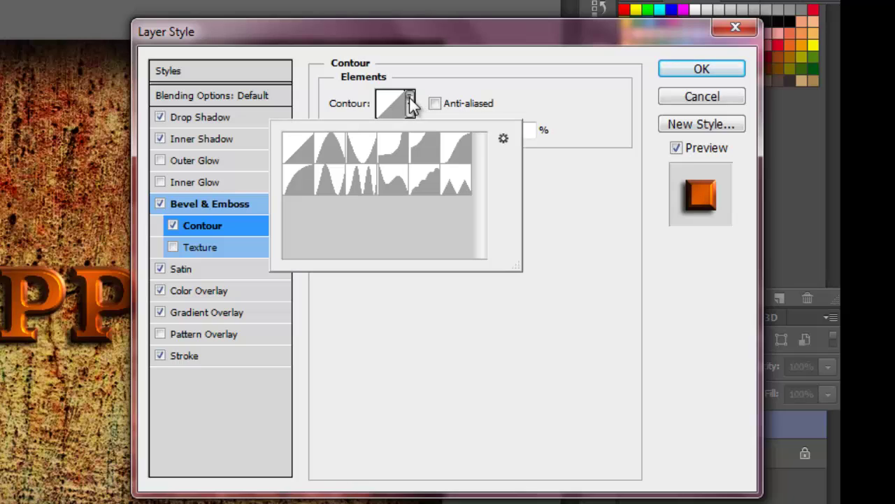
pyautogui.click(455, 160)
pyautogui.click(597, 196)
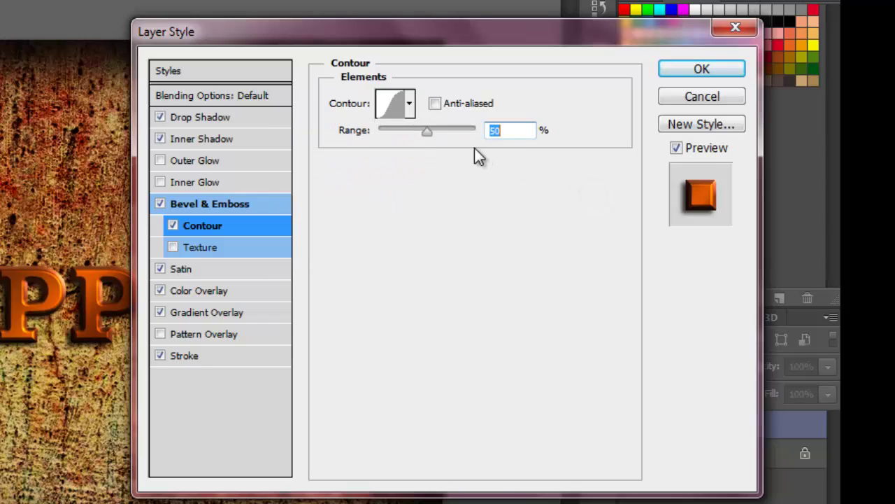
# Texture the bevel with the rust pattern at +30 depth and apply the layer styles.
pyautogui.click(219, 247)
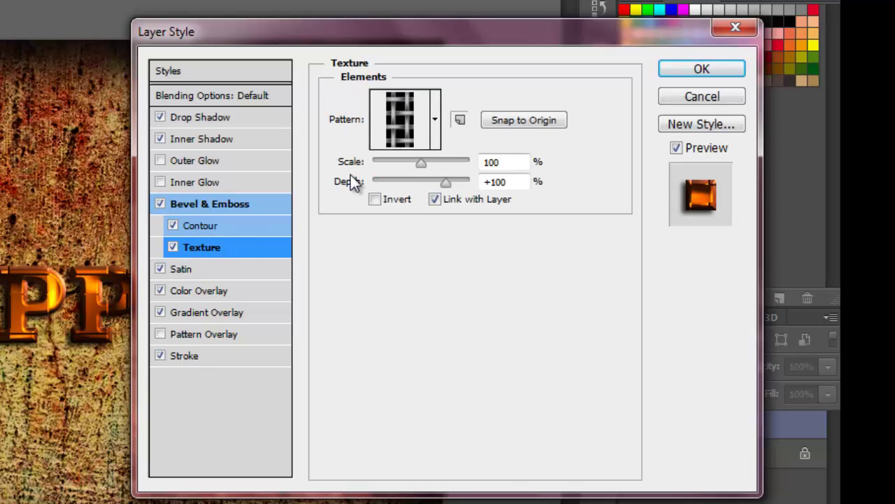
pyautogui.click(436, 136)
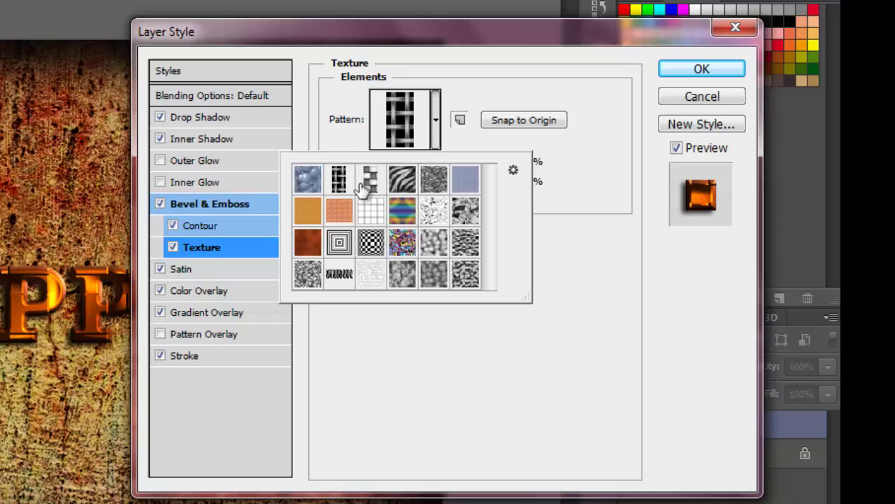
pyautogui.click(307, 248)
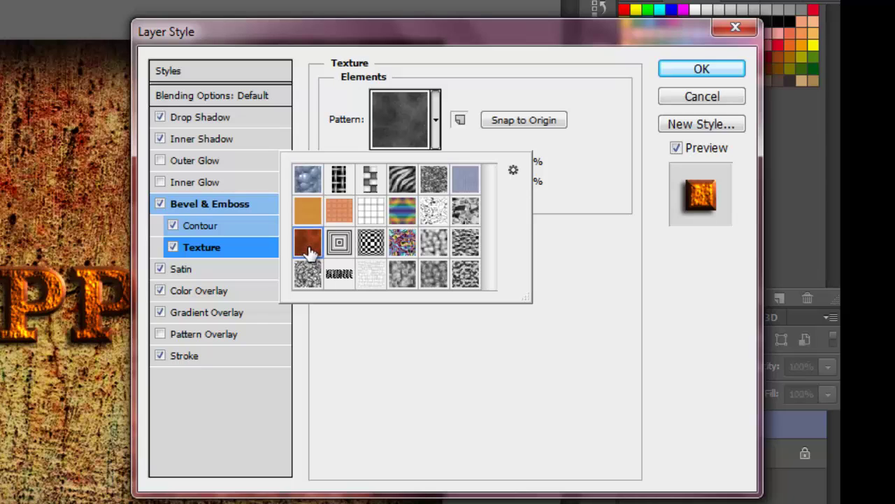
pyautogui.click(606, 264)
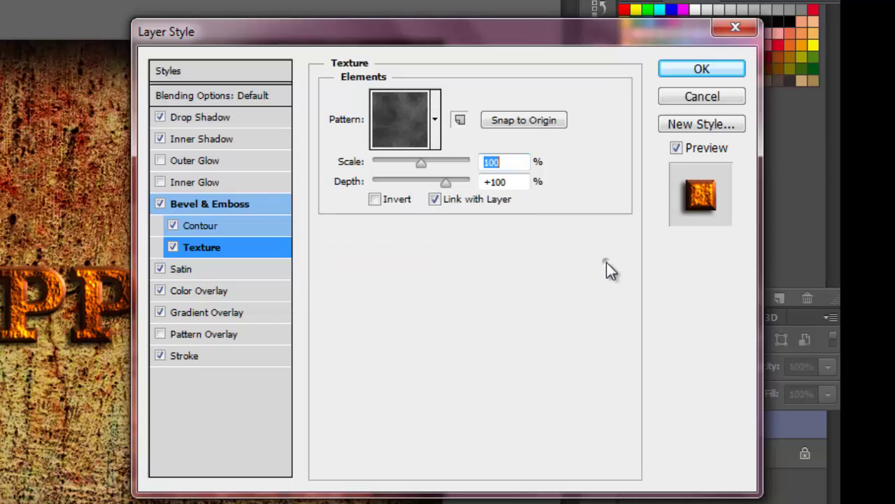
pyautogui.doubleClick(528, 181)
pyautogui.write('30')
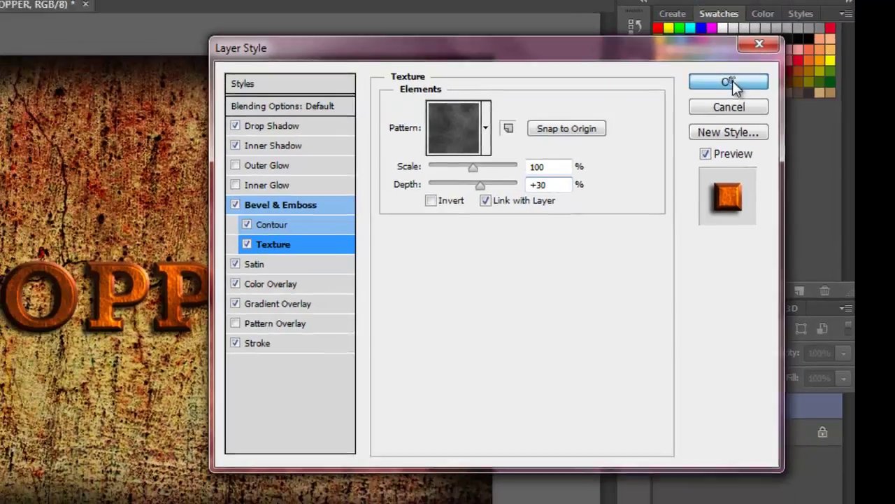
pyautogui.click(728, 83)
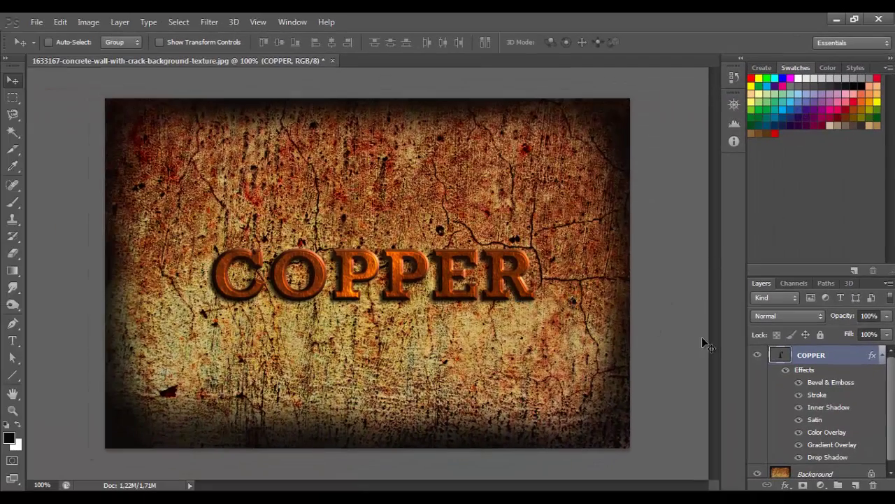
# Load the COPPER letter outline as a selection and contract it by 4 pixels.
pyautogui.press('g')
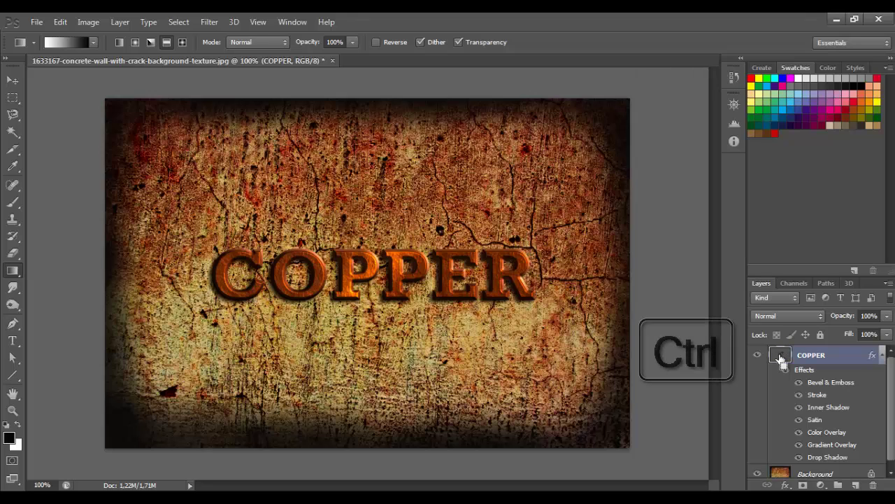
pyautogui.keyDown('ctrl'); pyautogui.click(780, 355); pyautogui.keyUp('ctrl')
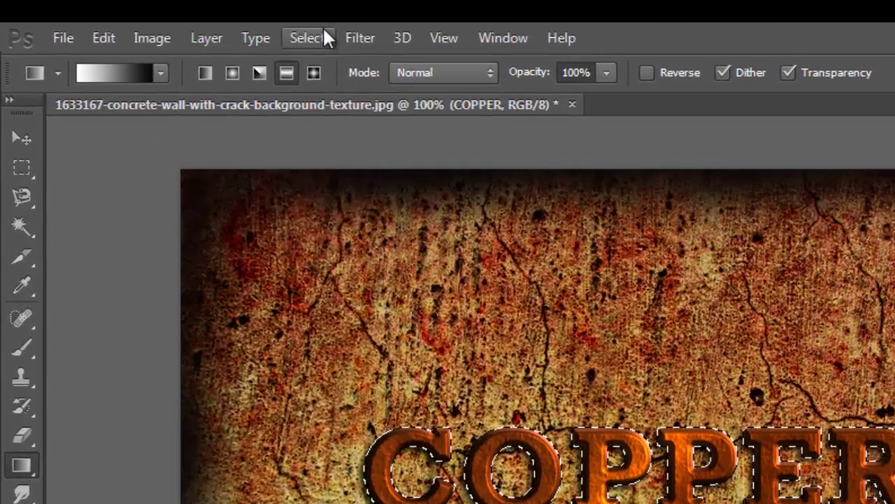
pyautogui.click(324, 32)
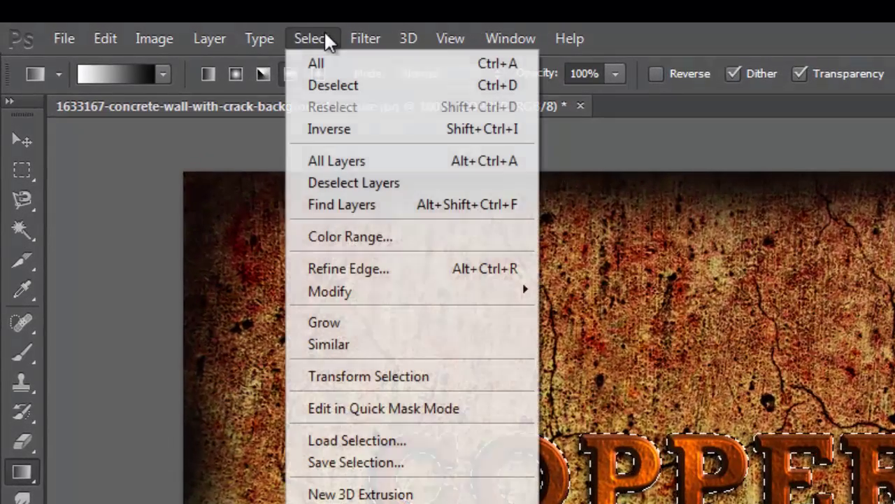
pyautogui.moveTo(330, 291)
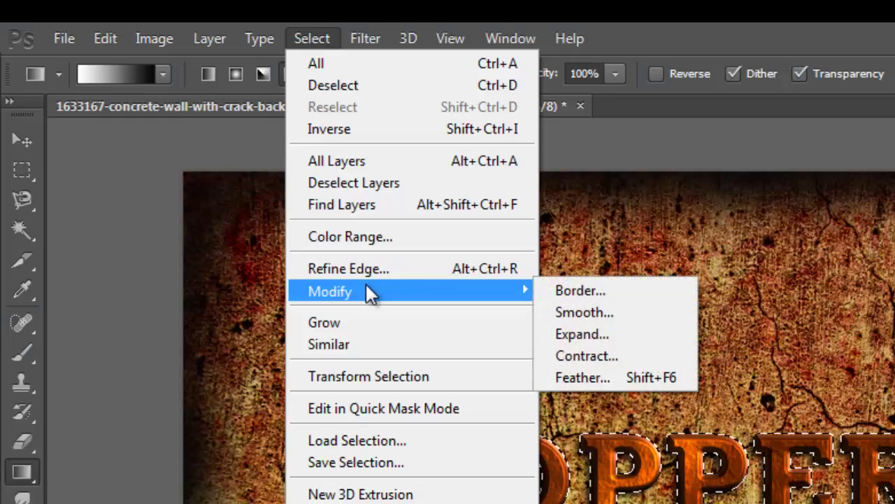
pyautogui.click(580, 356)
pyautogui.write('4')
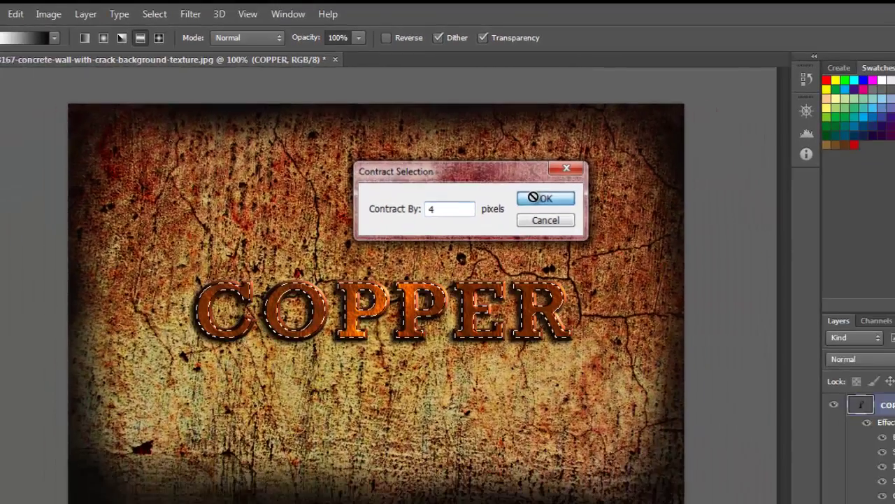
pyautogui.click(606, 245)
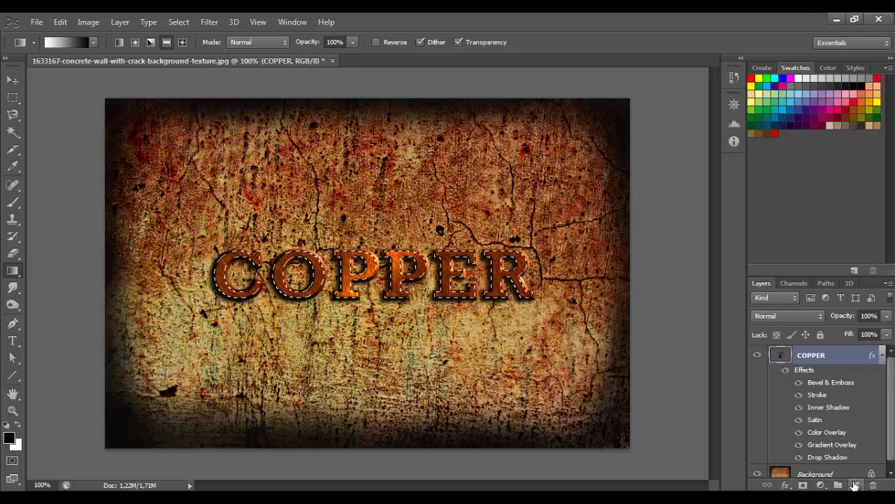
# Fill the contracted letter selection with black on a new Layer 1 using the Paint Bucket.
pyautogui.click(855, 485)
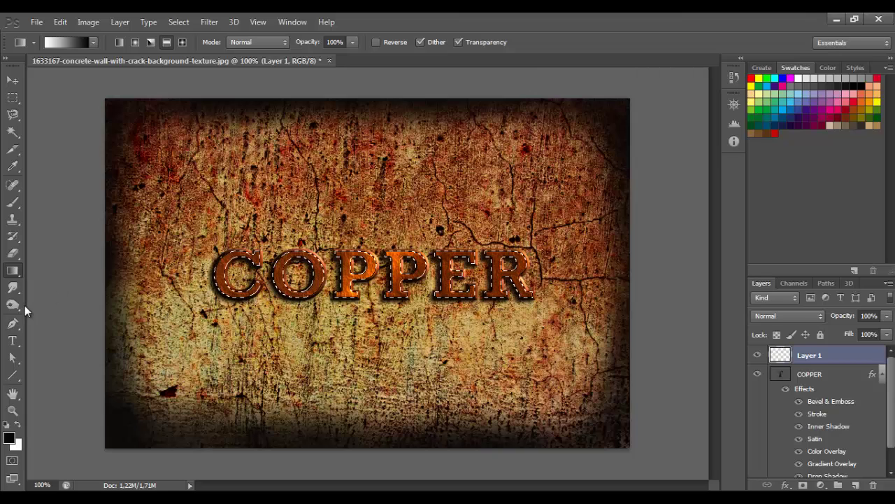
pyautogui.rightClick(13, 270)
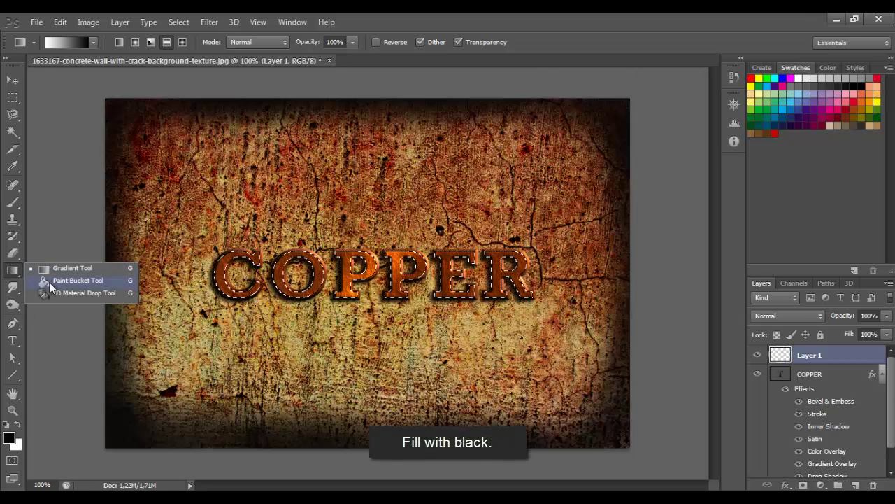
pyautogui.click(49, 282)
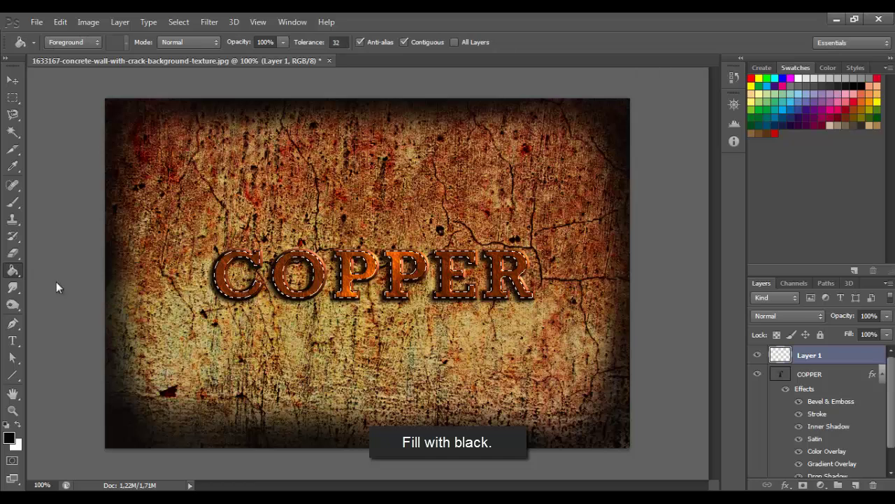
pyautogui.click(282, 280)
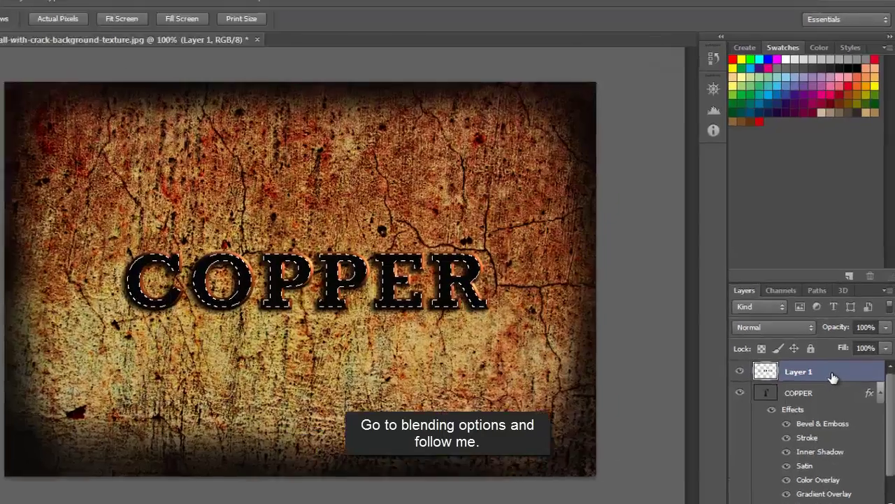
# Add an Inner Glow to Layer 1 in Overlay mode with a 15 px size.
pyautogui.doubleClick(832, 378)
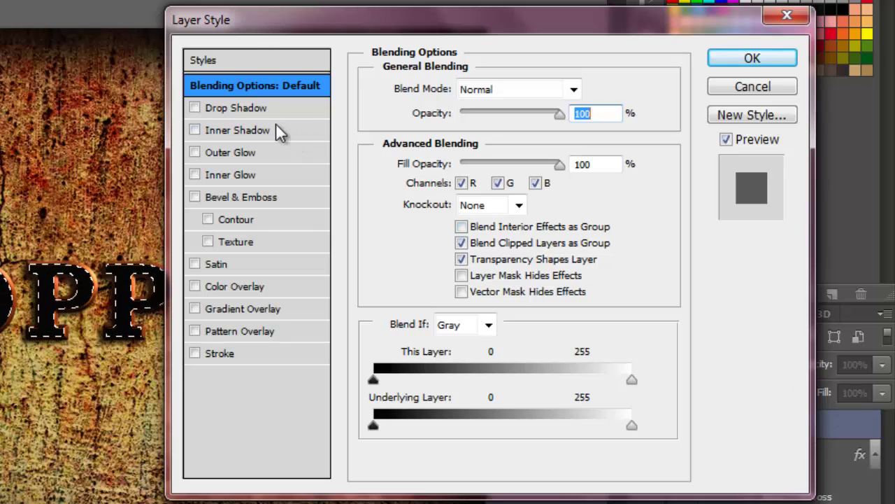
pyautogui.click(253, 178)
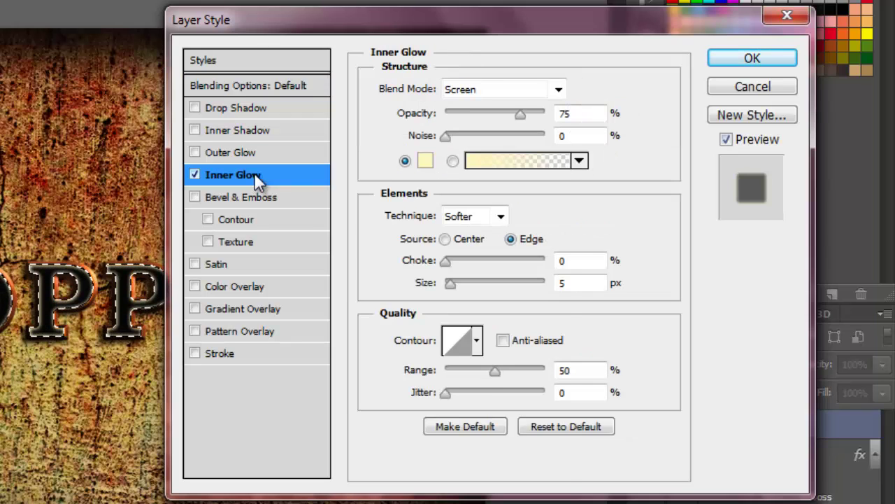
pyautogui.click(504, 89)
pyautogui.click(498, 351)
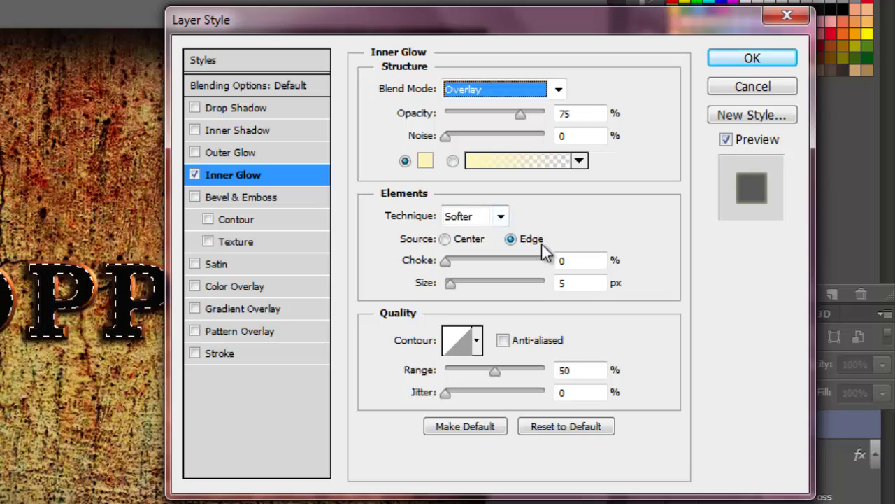
pyautogui.click(586, 283)
pyautogui.write('1')
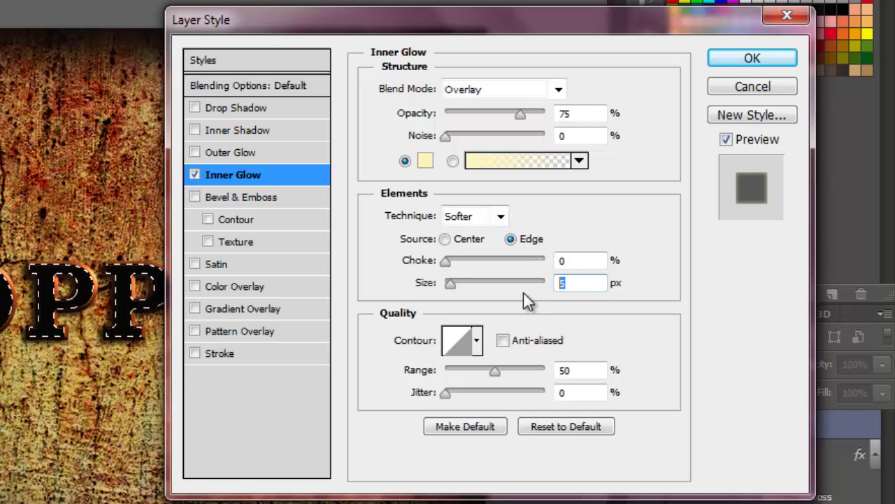
pyautogui.write('5')
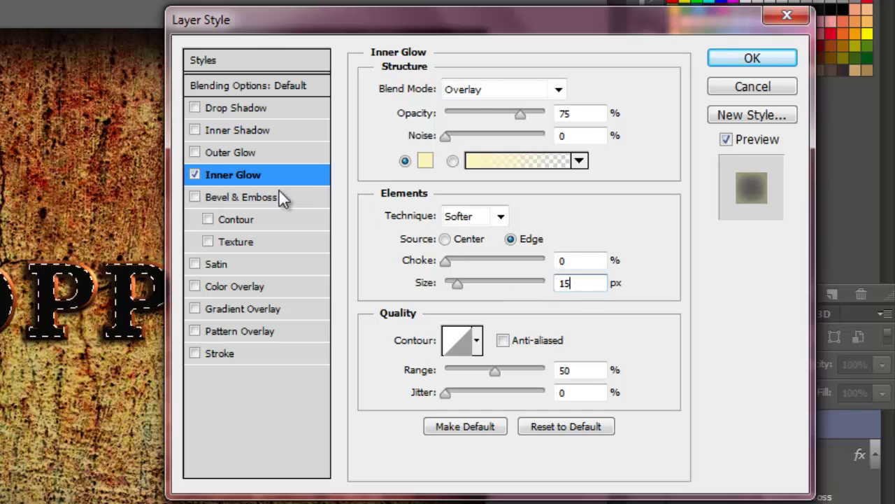
# Enable Satin on Layer 1 with distance 12 and size 18.
pyautogui.click(282, 266)
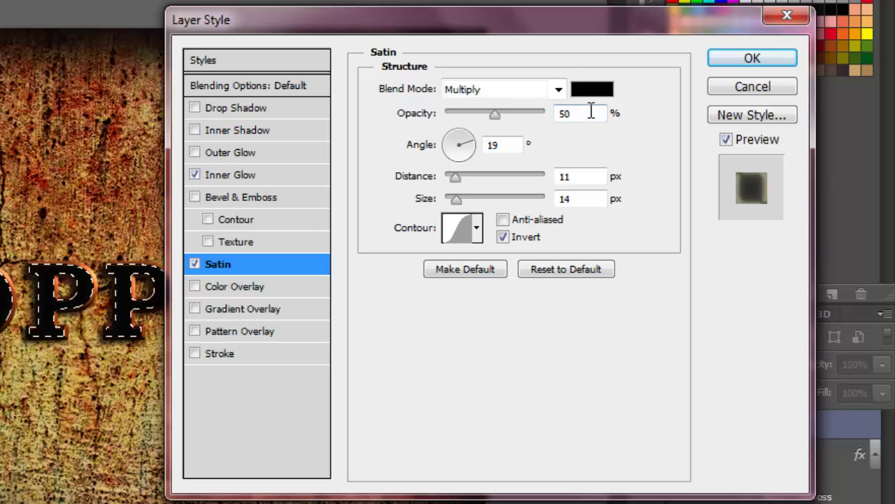
pyautogui.doubleClick(564, 113)
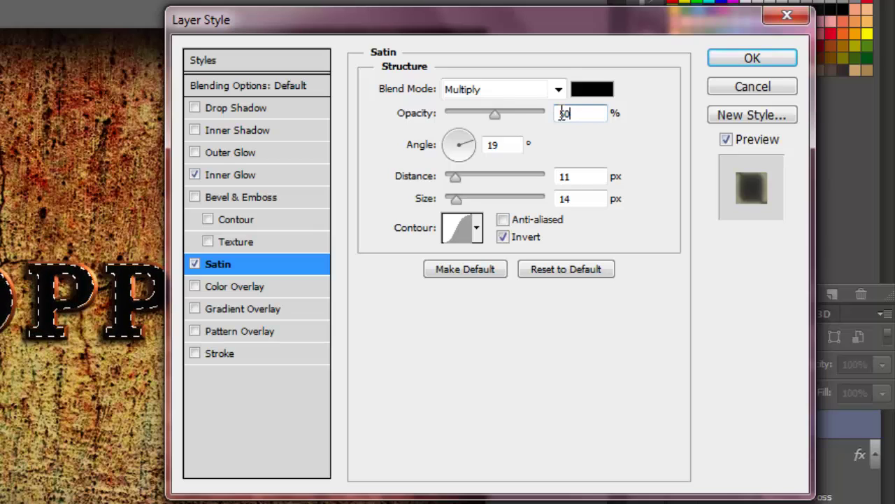
pyautogui.doubleClick(494, 145)
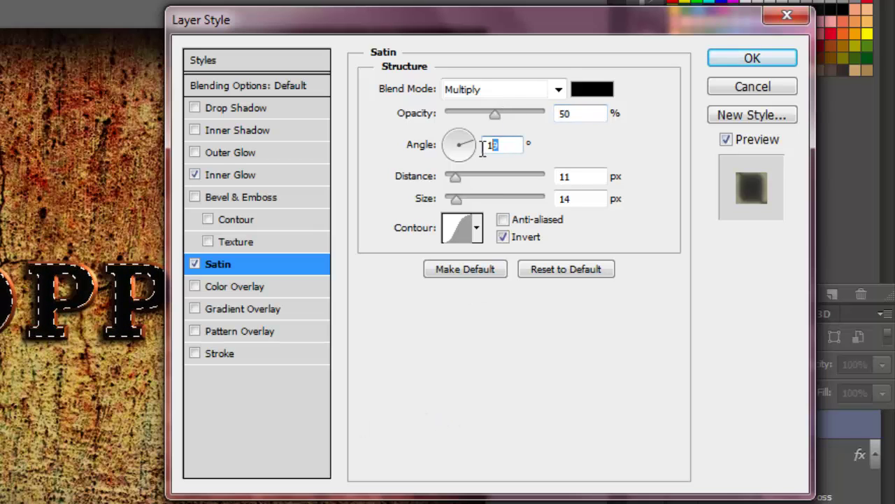
pyautogui.doubleClick(585, 176)
pyautogui.write('12')
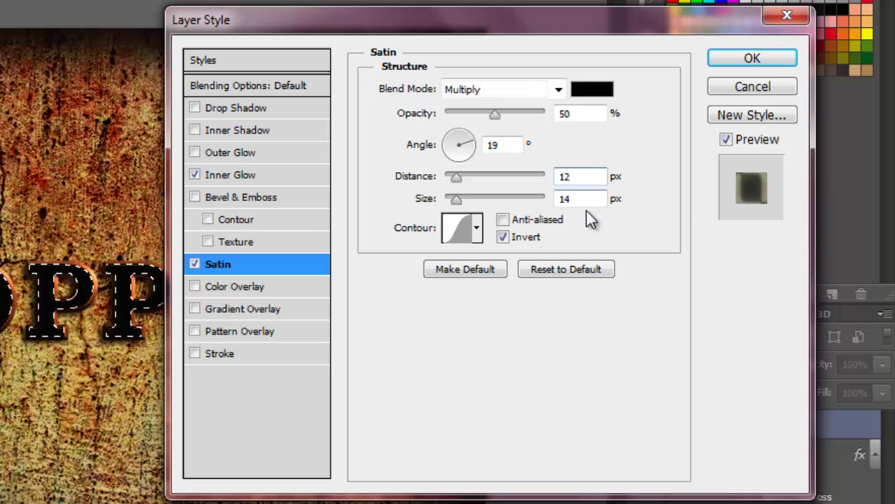
pyautogui.doubleClick(590, 200)
pyautogui.write('1')
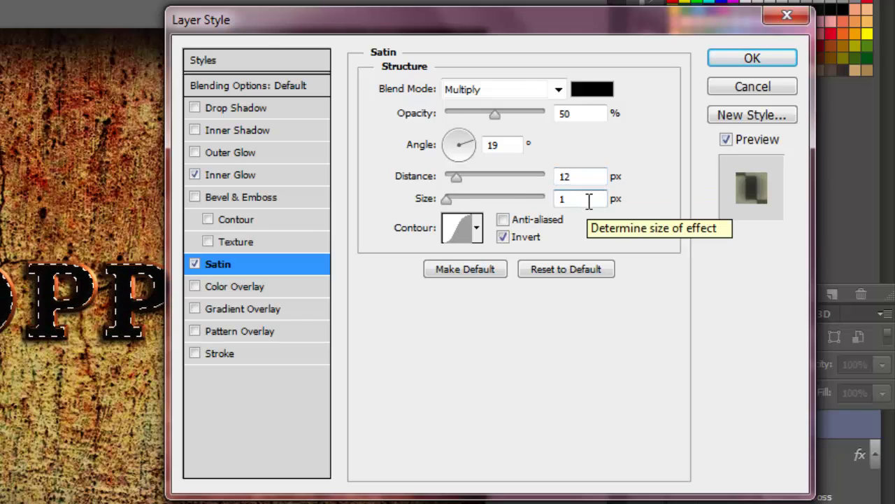
pyautogui.write('8')
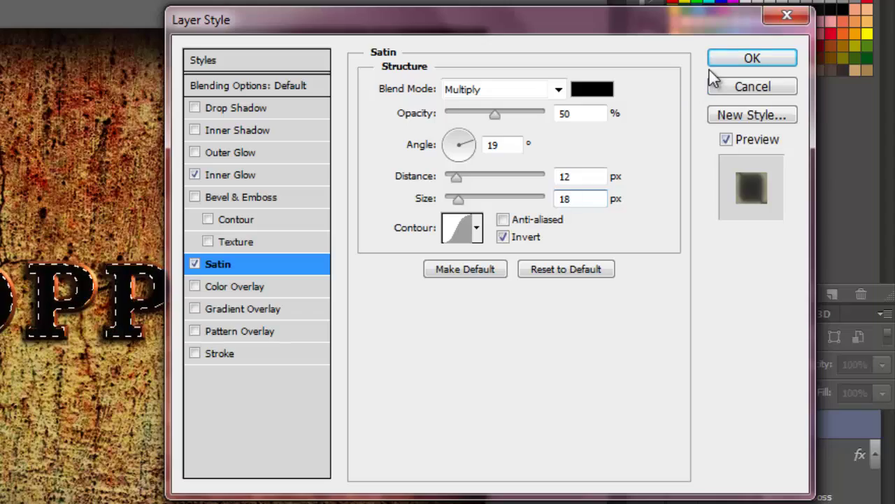
# Apply the layer styles, set Layer 1's fill to 0%, and deselect.
pyautogui.click(717, 63)
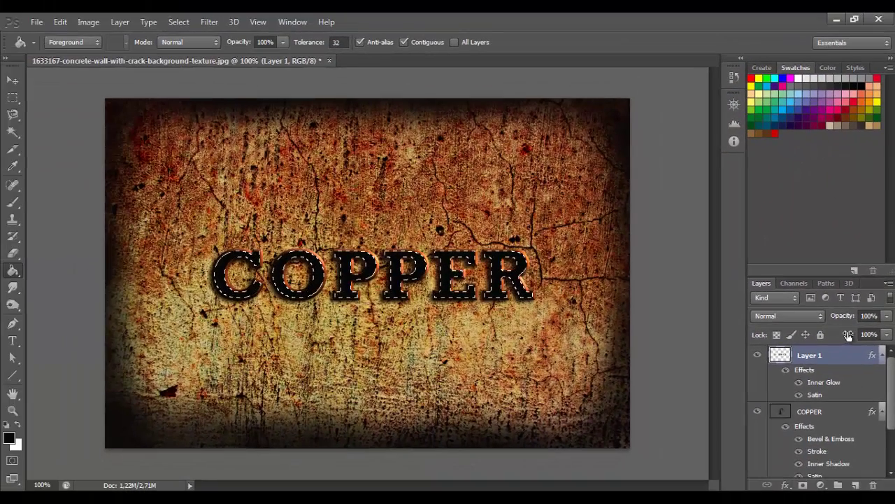
pyautogui.moveTo(848, 335); pyautogui.dragTo(756, 353)
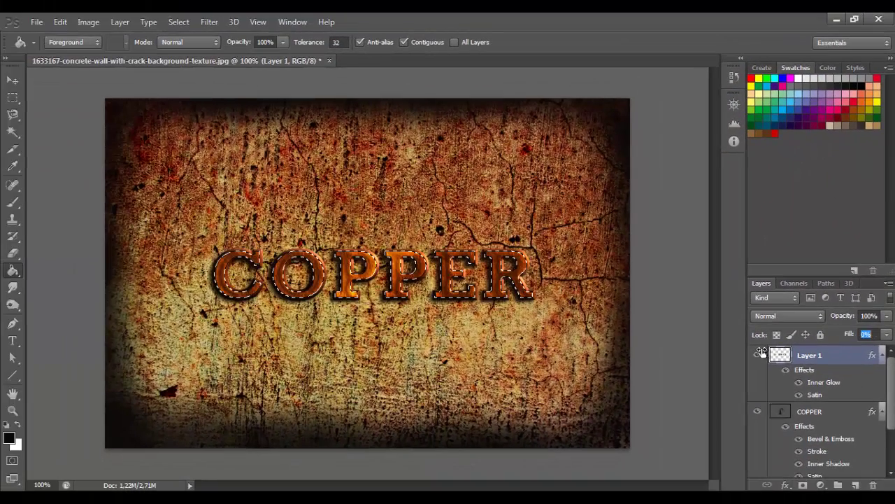
pyautogui.hotkey('ctrl', 'd')
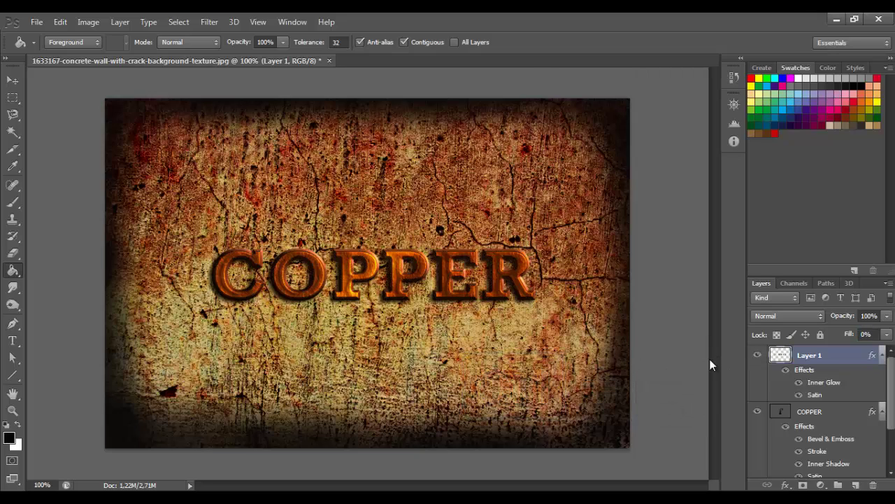
# Add an empty Layer 2 on top and select the Gradient Tool with its black-to-white preset.
pyautogui.click(858, 486)
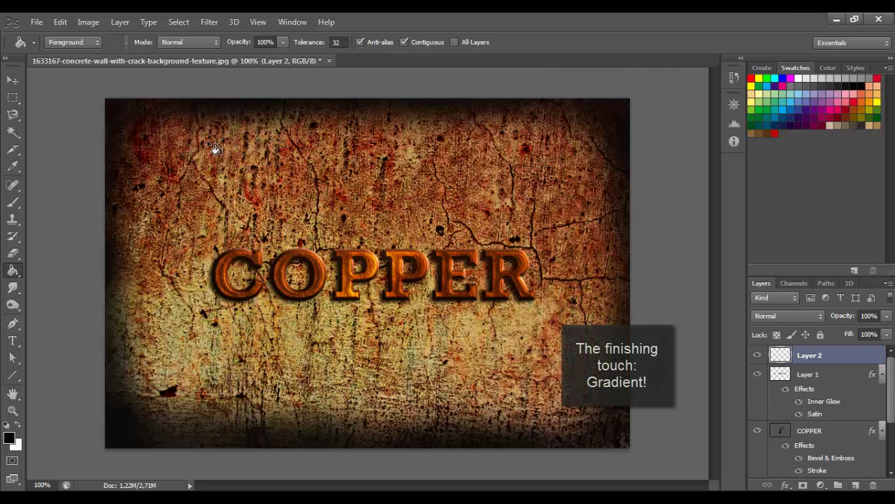
pyautogui.rightClick(18, 278)
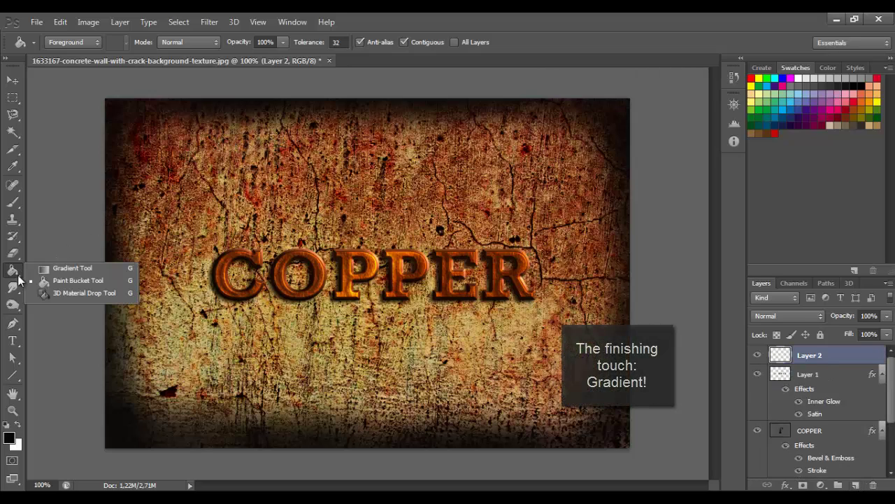
pyautogui.click(46, 270)
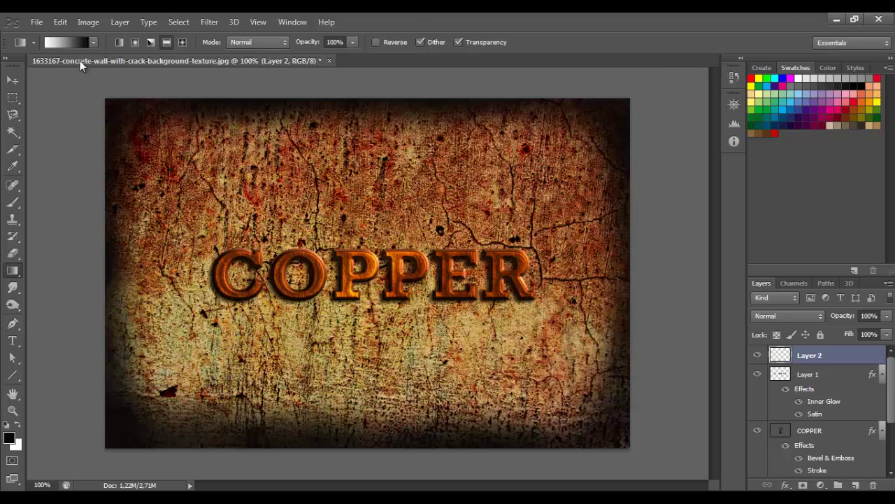
pyautogui.click(72, 43)
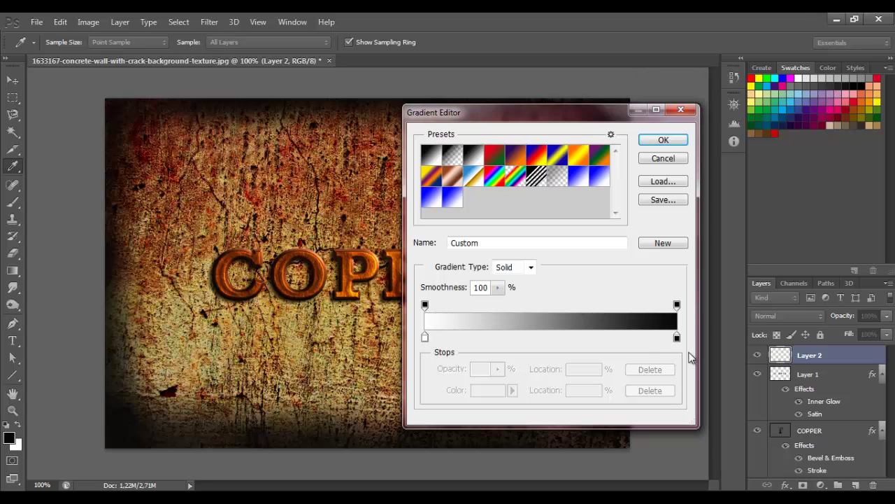
pyautogui.click(665, 140)
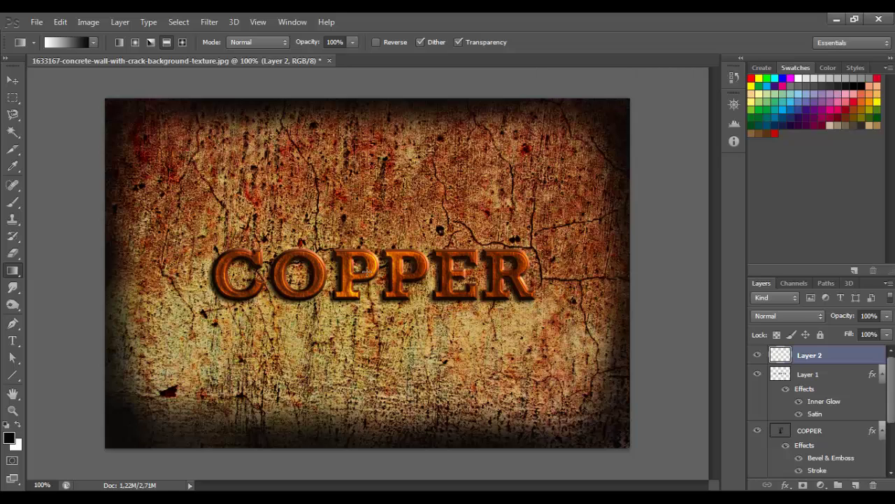
# Drag a diagonal reflected black-white gradient across Layer 2 from the centre and blend it in Overlay mode.
pyautogui.moveTo(385, 280); pyautogui.dragTo(630, 449)
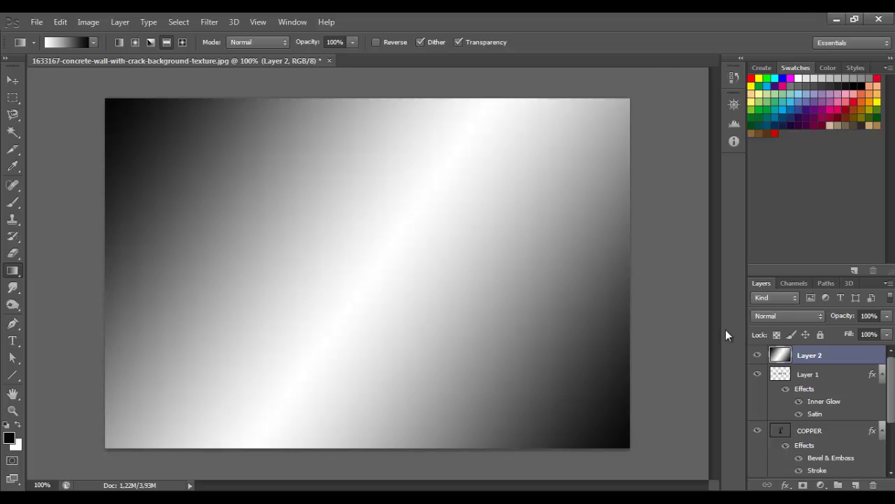
pyautogui.click(796, 318)
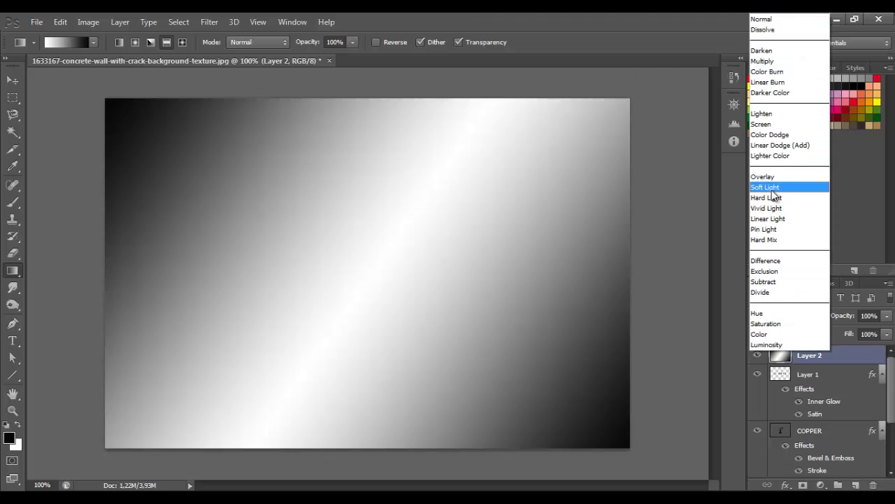
pyautogui.click(769, 177)
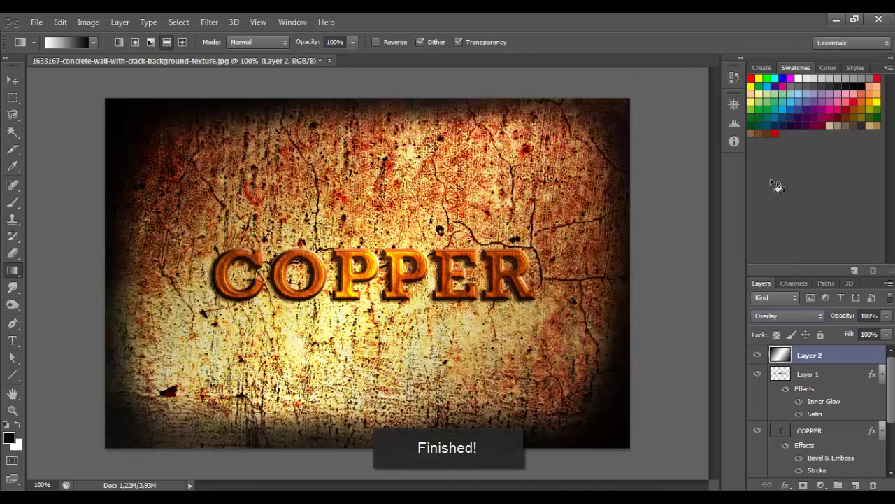